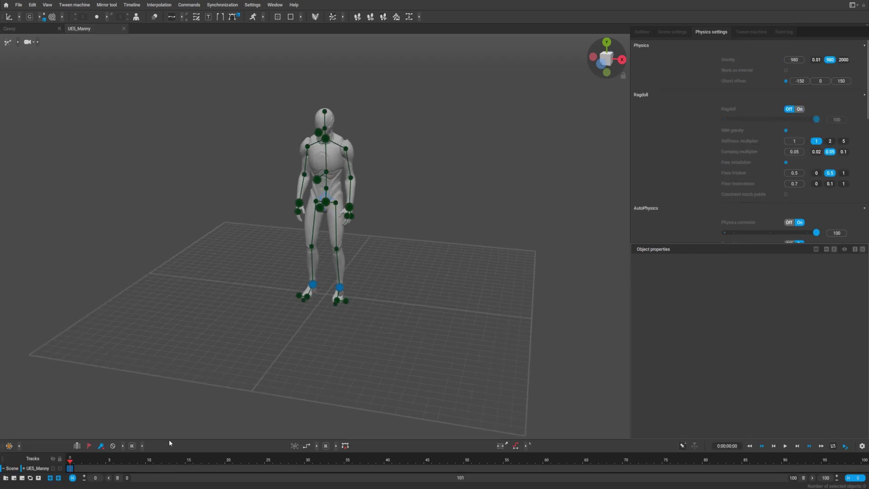
Step: Enlarge the timeline, expand the UE5_Manny track, and toggle the visibility of the Pelvis and Torso tracks off and back on
{"action": "left_click_drag", "start_coordinate": [229, 410], "coordinate": [231, 306]}
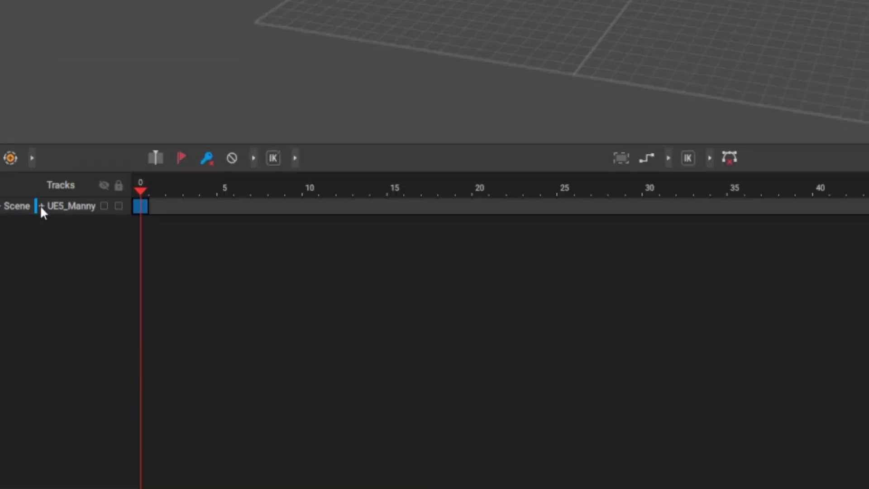
{"action": "left_click", "coordinate": [23, 335]}
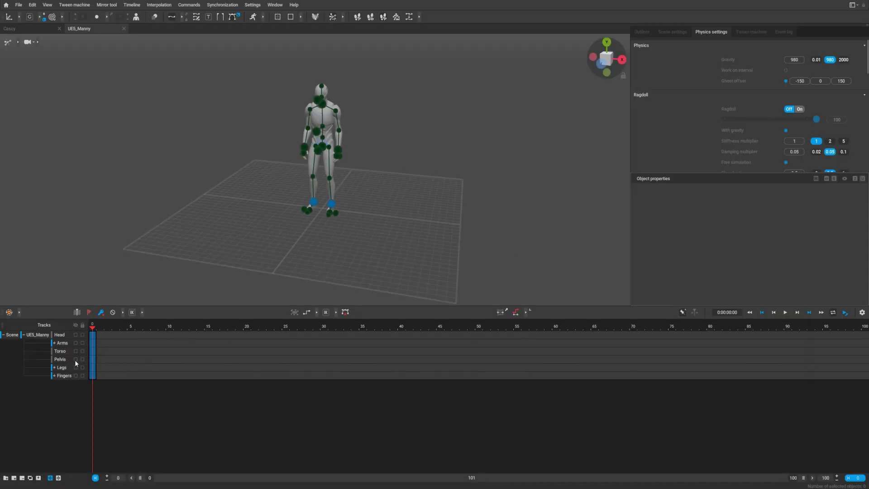
{"action": "left_click", "coordinate": [153, 258]}
{"action": "left_click", "coordinate": [76, 360]}
{"action": "left_click", "coordinate": [76, 352]}
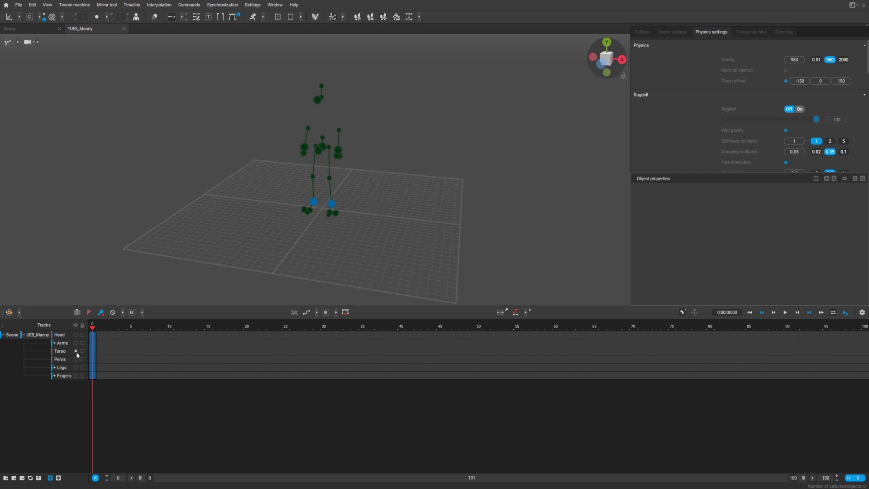
{"action": "left_click", "coordinate": [76, 352]}
{"action": "left_click", "coordinate": [75, 352]}
{"action": "left_click", "coordinate": [76, 352]}
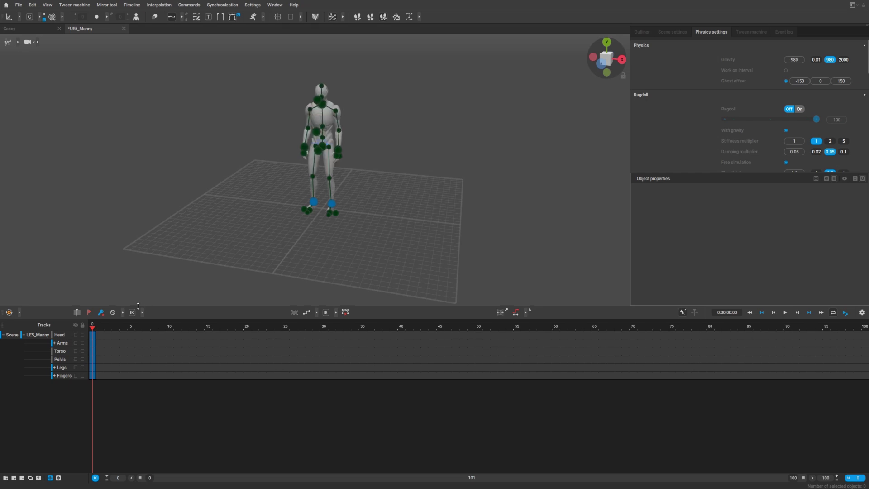
Step: Collapse the UE5_Manny track and shrink the timeline area
{"action": "left_click", "coordinate": [24, 334]}
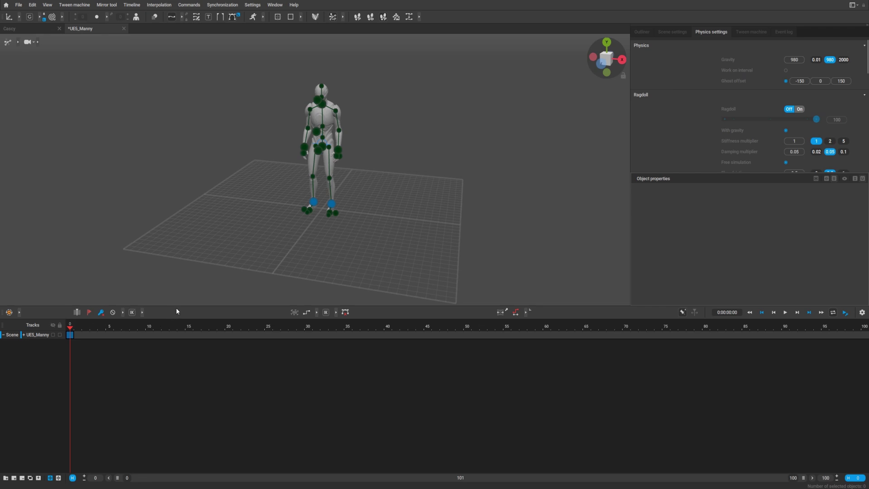
{"action": "left_click_drag", "start_coordinate": [178, 307], "coordinate": [162, 413]}
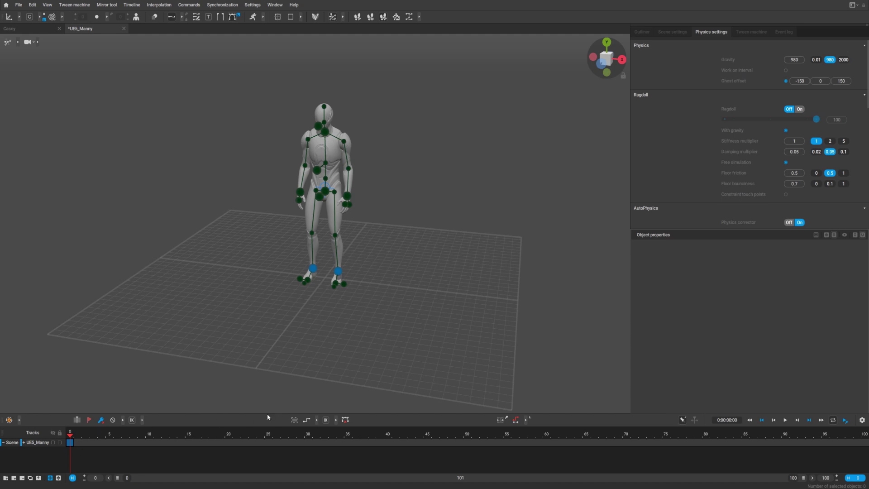
{"action": "left_click_drag", "start_coordinate": [267, 414], "coordinate": [274, 399]}
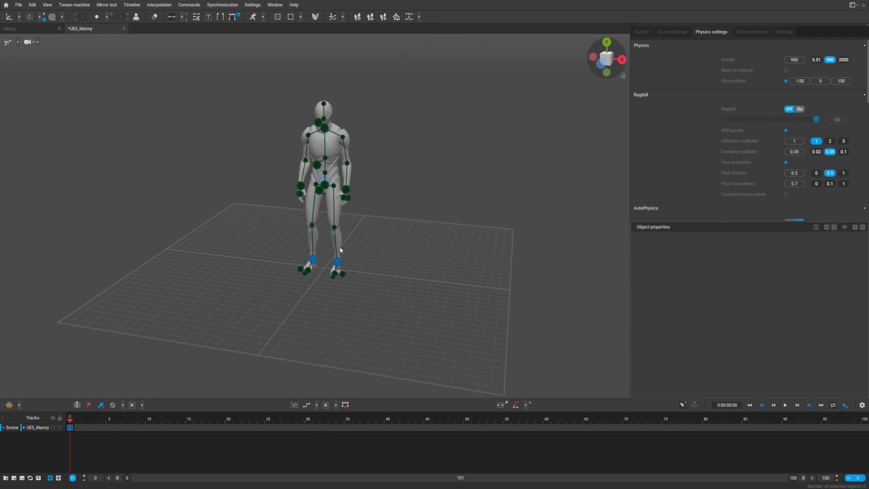
Step: Show the point controllers and, in side view, move the center of mass at frame 0 back to the grid's rear edge
{"action": "left_click", "coordinate": [18, 42]}
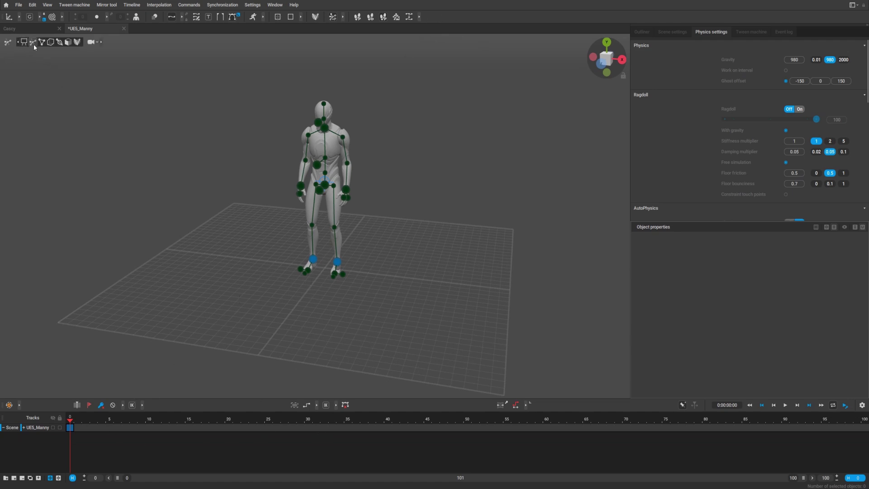
{"action": "left_click", "coordinate": [39, 43]}
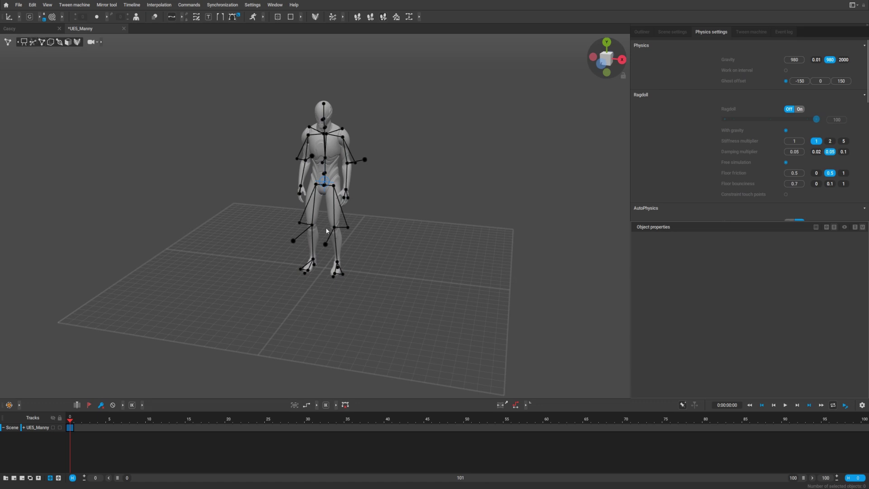
{"action": "left_click", "coordinate": [322, 181]}
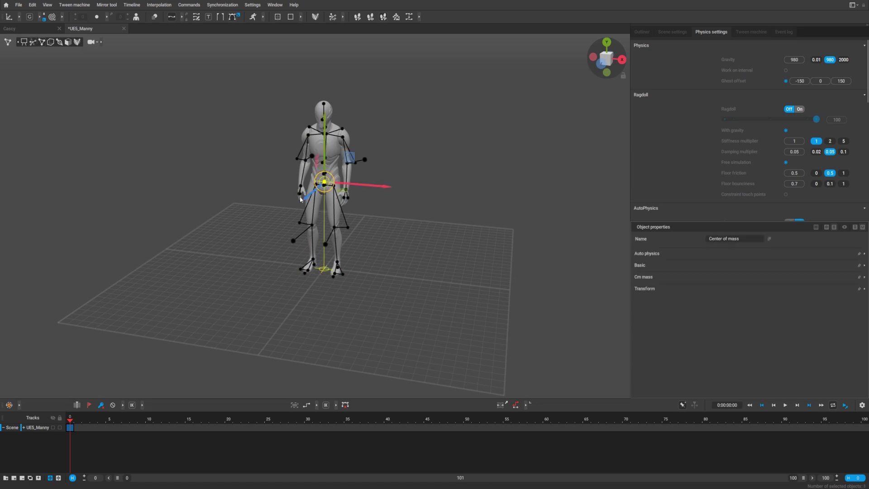
{"action": "left_click", "coordinate": [623, 59]}
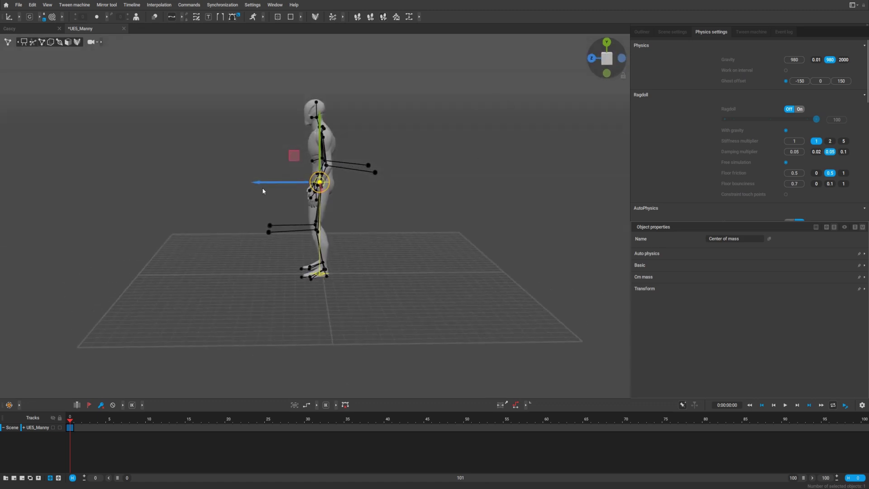
{"action": "left_click_drag", "start_coordinate": [266, 184], "coordinate": [453, 200]}
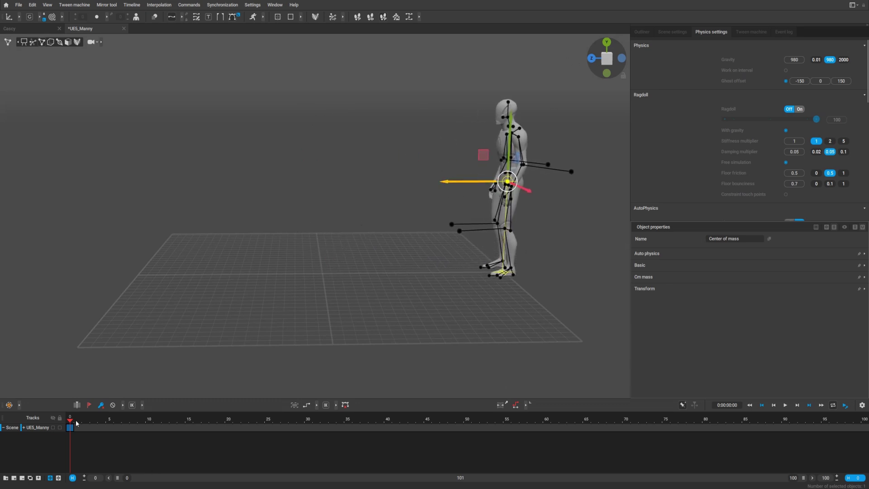
Step: Add a key at frame 30 and move the center of mass forward past the opposite edge of the grid
{"action": "left_click_drag", "start_coordinate": [77, 423], "coordinate": [309, 430]}
{"action": "key", "text": "k"}
{"action": "left_click_drag", "start_coordinate": [460, 189], "coordinate": [82, 215]}
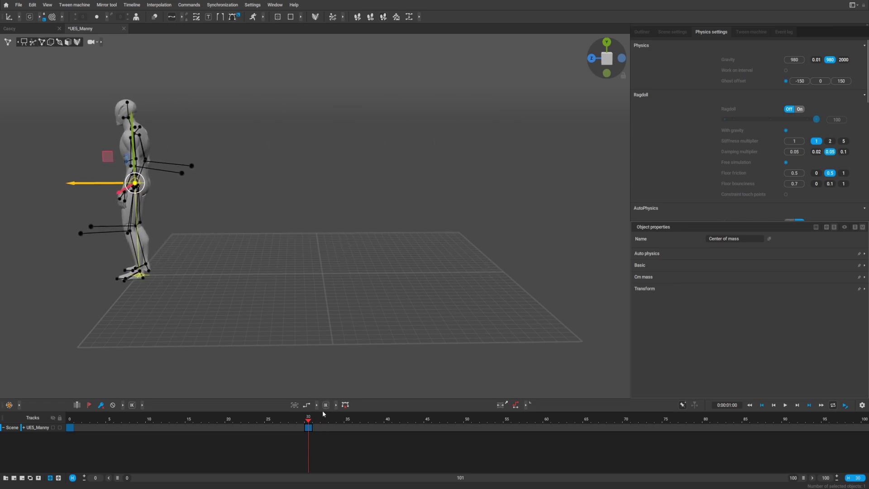
Step: Apply AI inbetweening to the interval between the keys at frames 0 and 30
{"action": "left_click", "coordinate": [317, 406]}
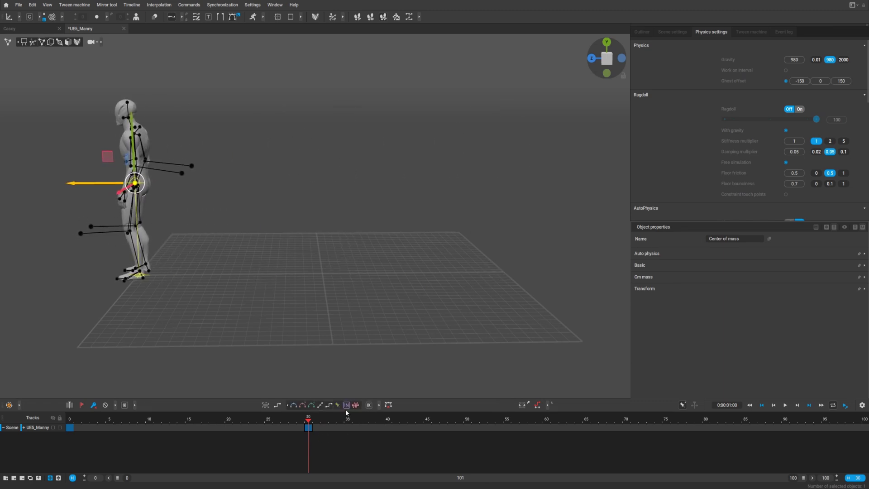
{"action": "left_click", "coordinate": [238, 427]}
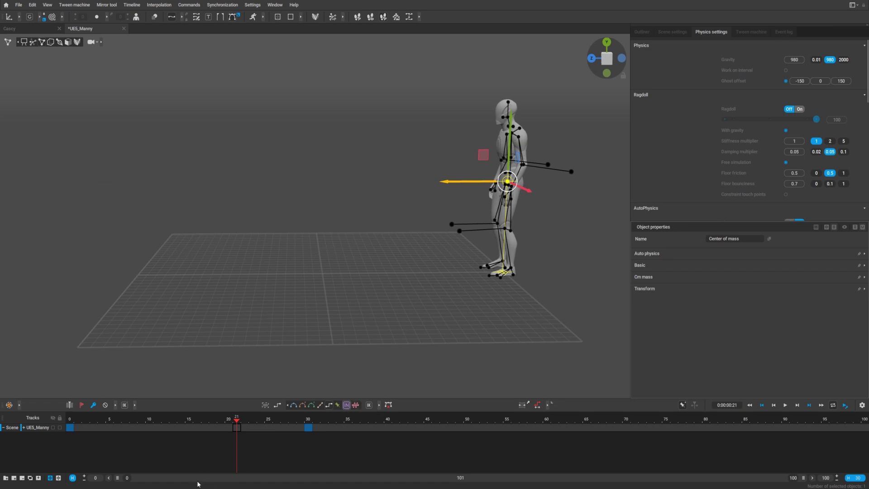
{"action": "left_click", "coordinate": [185, 428]}
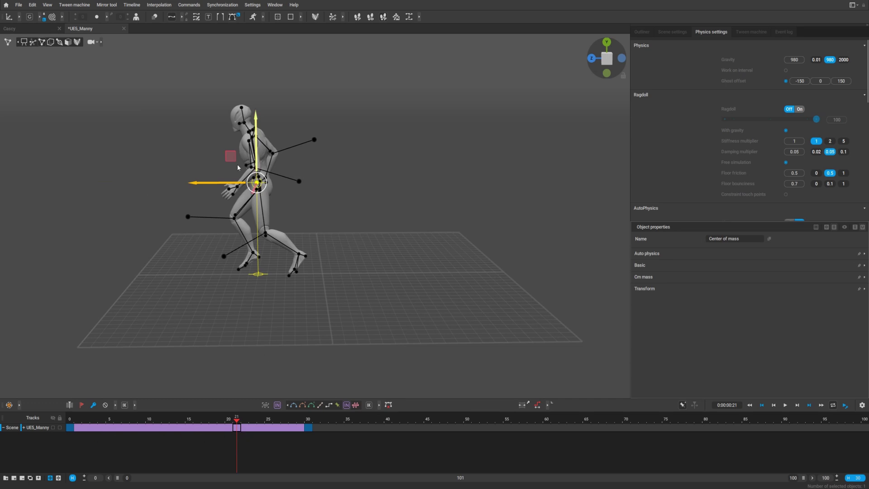
Step: Fit the timeline to frames 0–30, hide the rig controllers, and play the generated animation from the start
{"action": "left_click", "coordinate": [70, 419]}
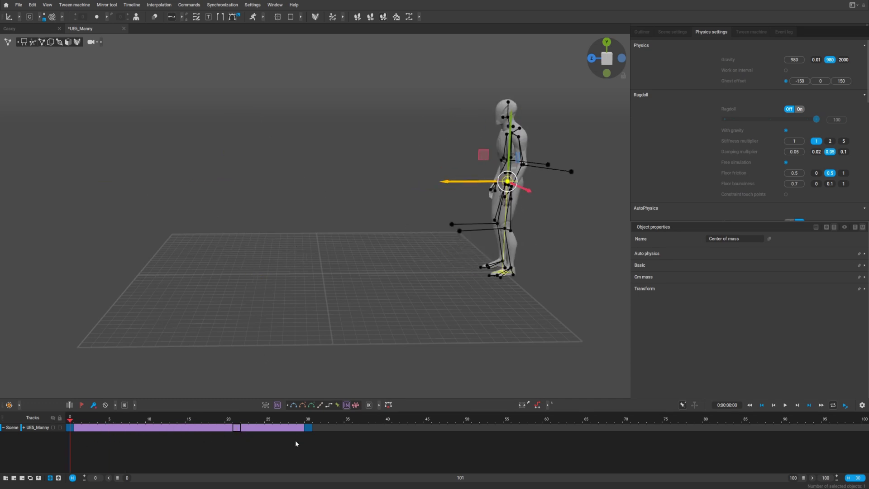
{"action": "key", "text": "f"}
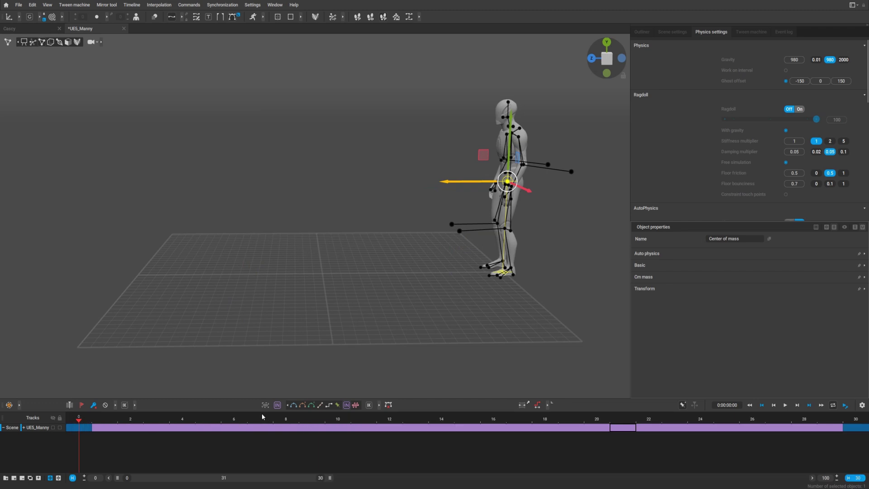
{"action": "key", "text": "space"}
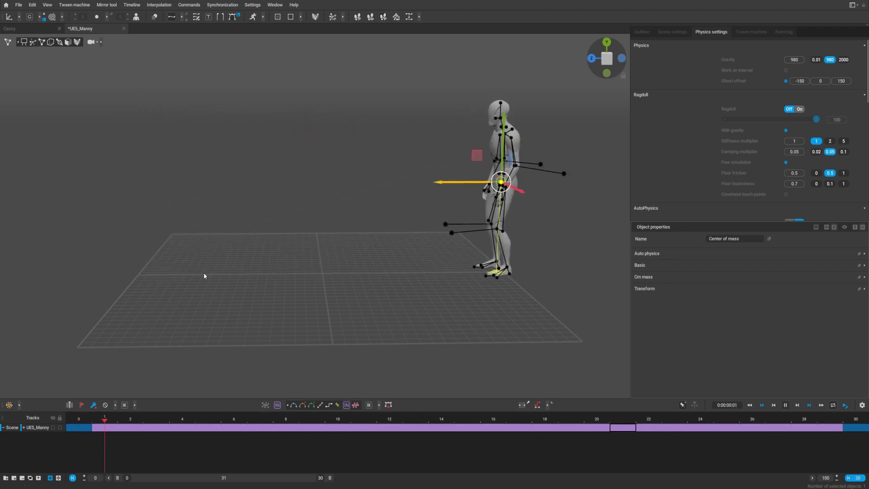
{"action": "left_click", "coordinate": [211, 295]}
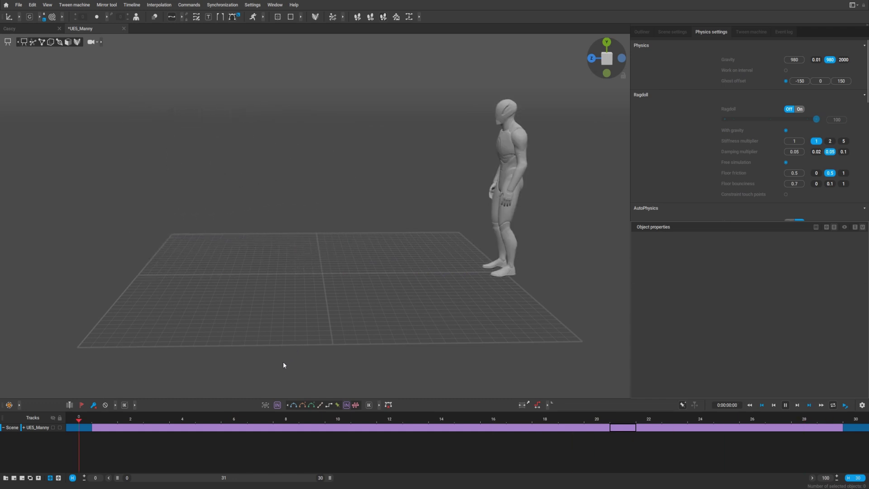
{"action": "key", "text": "space"}
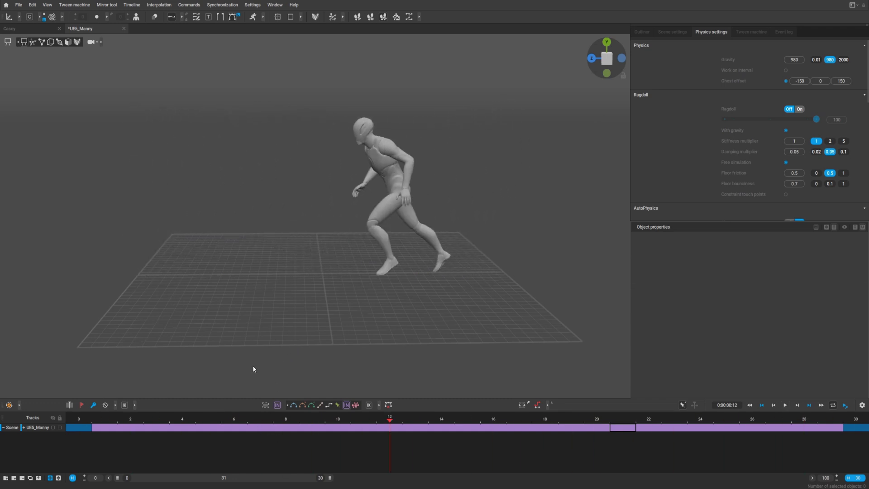
{"action": "left_click", "coordinate": [79, 422]}
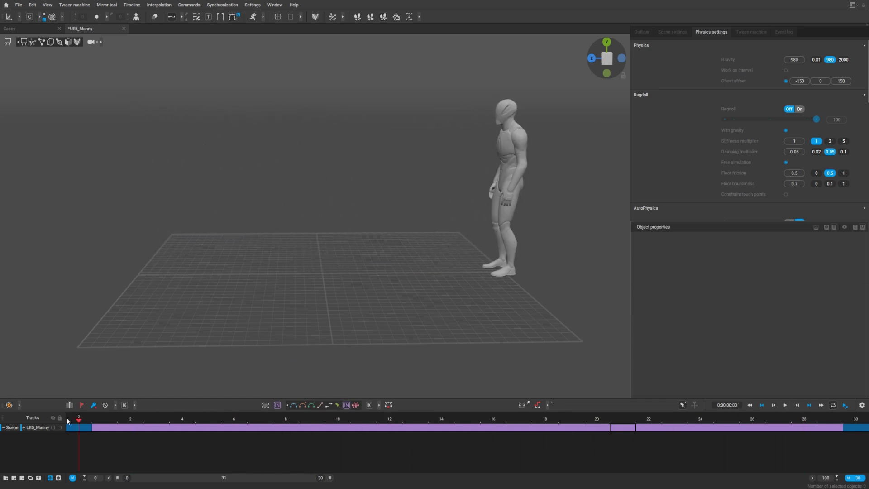
Step: Expand the UE5_Manny track and set the AI description of the whole interval to Walk
{"action": "left_click", "coordinate": [23, 428]}
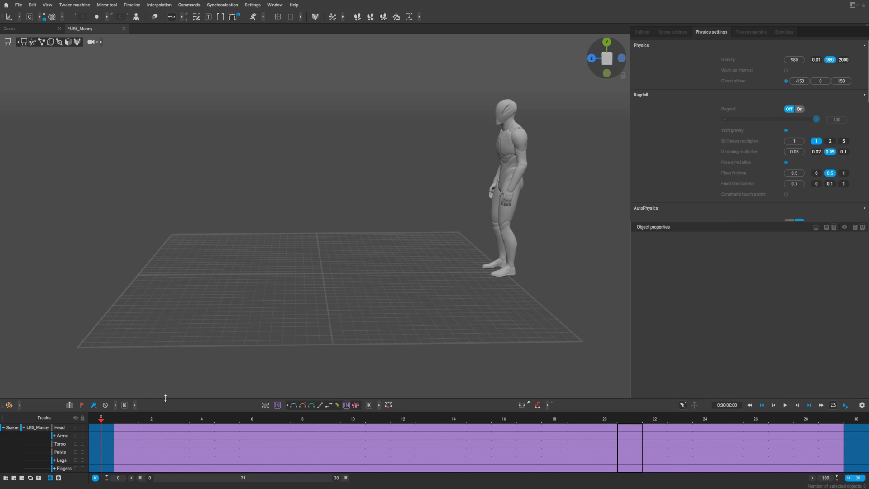
{"action": "left_click_drag", "start_coordinate": [164, 399], "coordinate": [167, 308]}
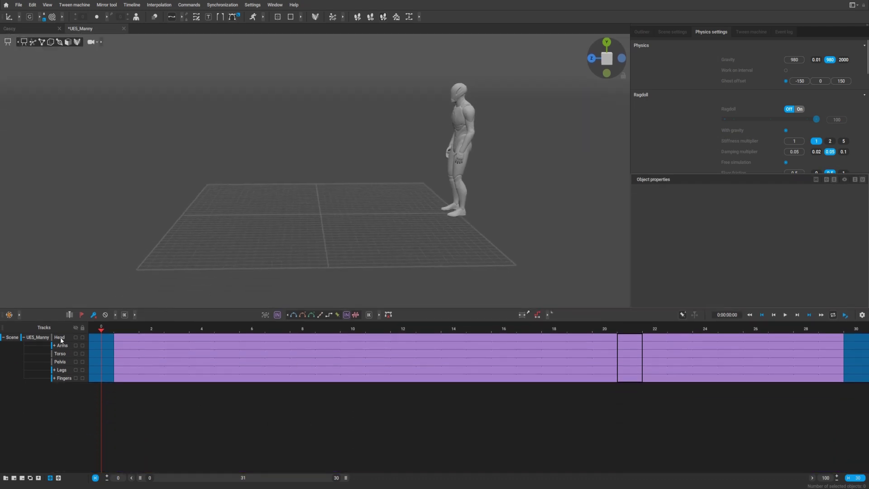
{"action": "right_click", "coordinate": [252, 358]}
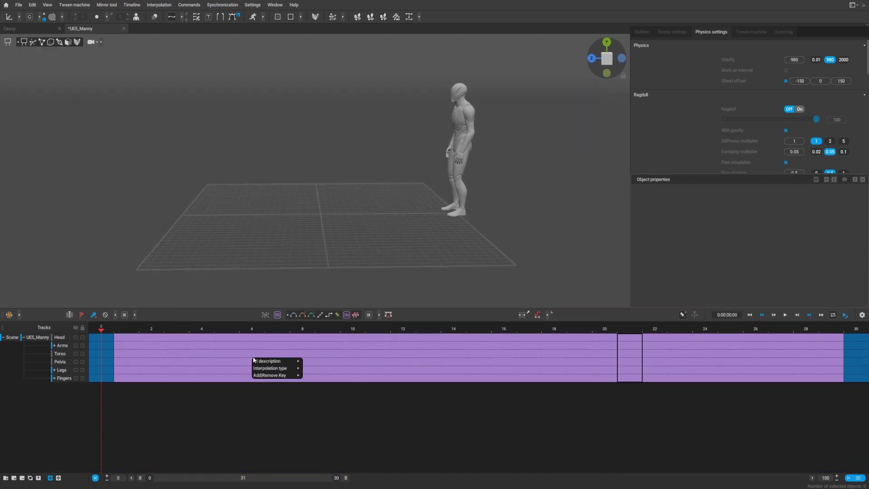
{"action": "mouse_move", "coordinate": [268, 362]}
{"action": "mouse_move", "coordinate": [278, 363]}
{"action": "left_click", "coordinate": [310, 371]}
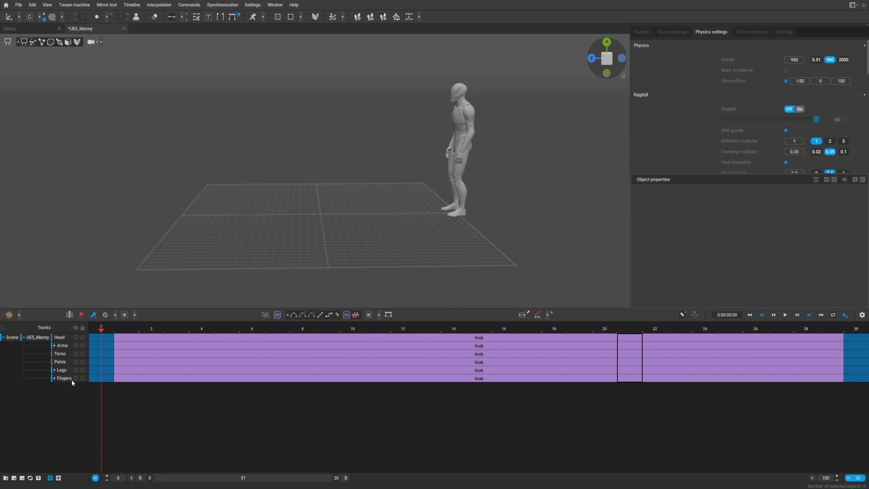
Step: Set the AI description of the Legs track's interval to Run
{"action": "left_click", "coordinate": [141, 371]}
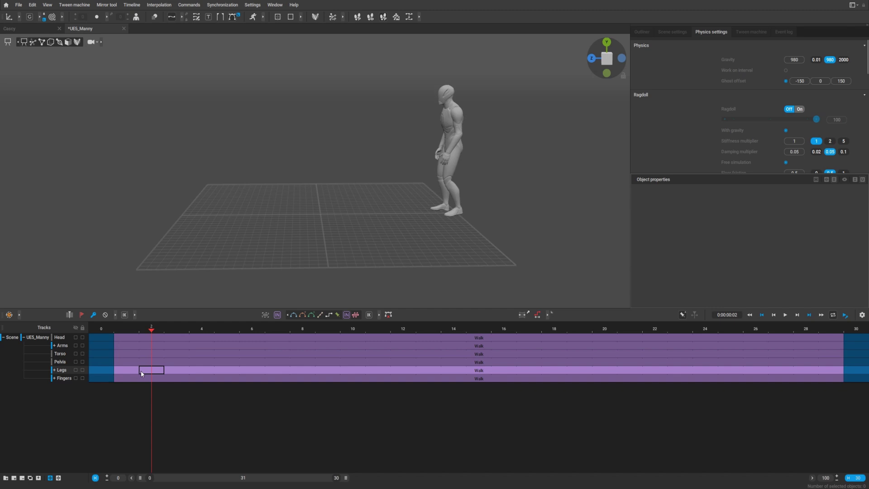
{"action": "right_click", "coordinate": [141, 371]}
{"action": "mouse_move", "coordinate": [152, 377]}
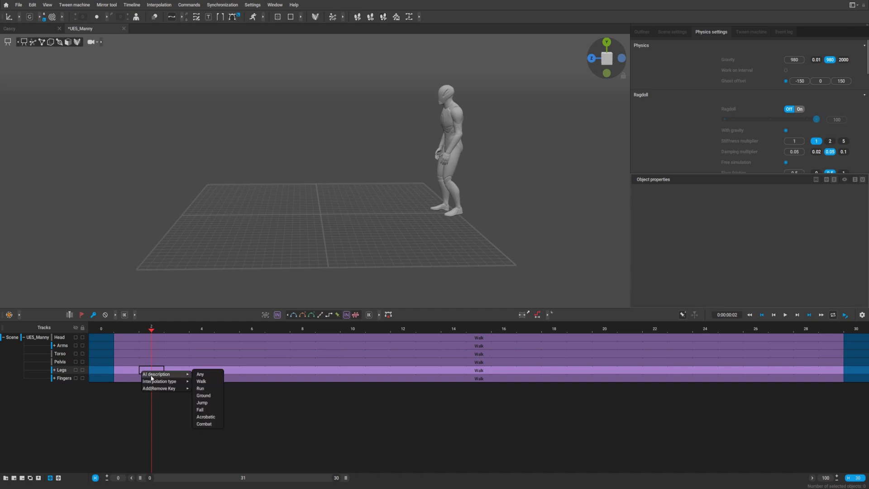
{"action": "left_click", "coordinate": [200, 389]}
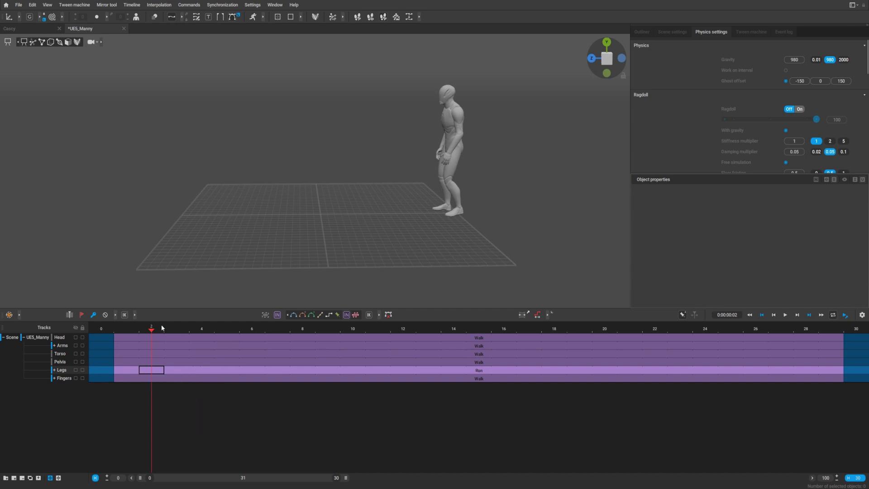
Step: Play the animation from frame 0 to review the mix of Walk and Run descriptions
{"action": "left_click", "coordinate": [100, 329]}
{"action": "key", "text": "space"}
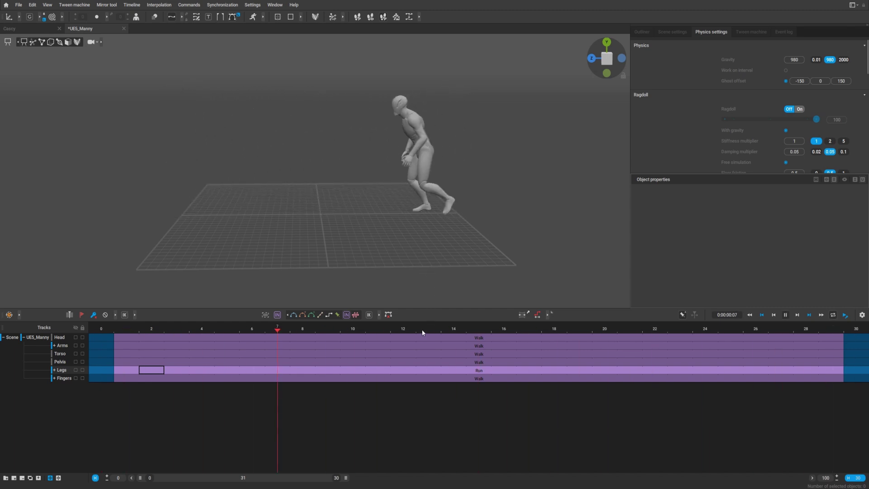
{"action": "key", "text": "space"}
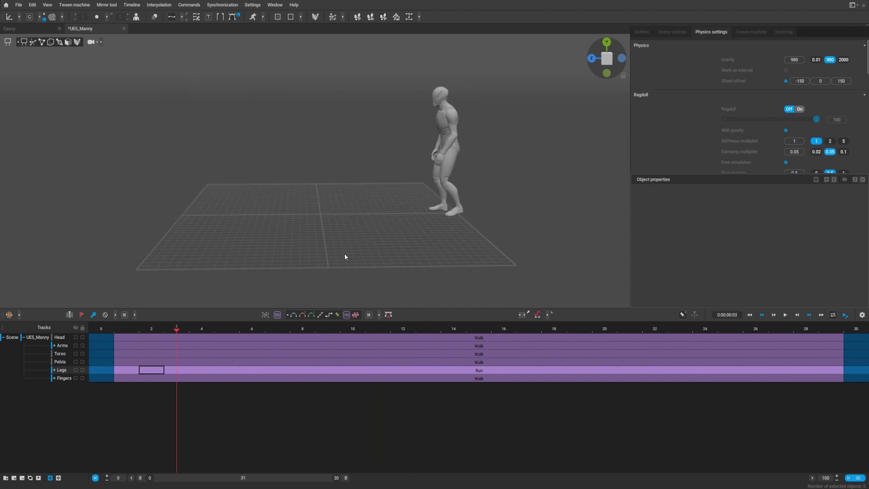
Step: Move the center of mass at frame 30 back to near the middle of the grid and play the shortened motion
{"action": "left_click_drag", "start_coordinate": [647, 330], "coordinate": [855, 341]}
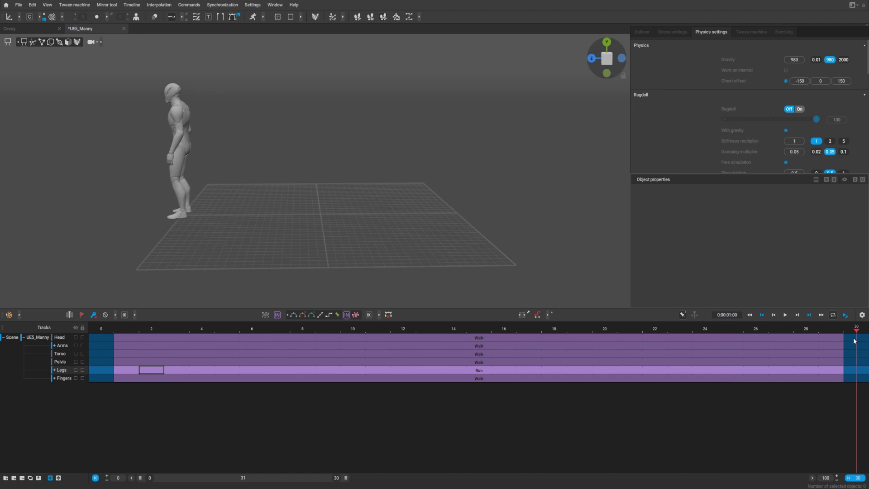
{"action": "left_click", "coordinate": [183, 147]}
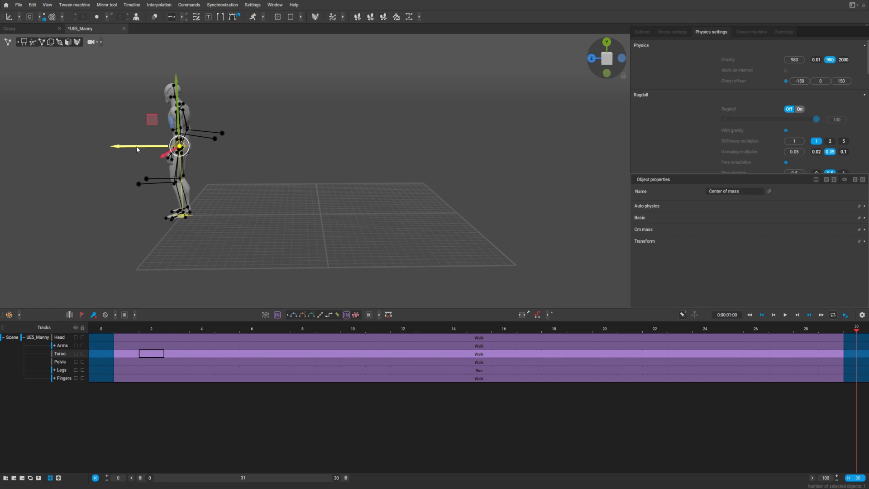
{"action": "left_click_drag", "start_coordinate": [136, 149], "coordinate": [257, 156]}
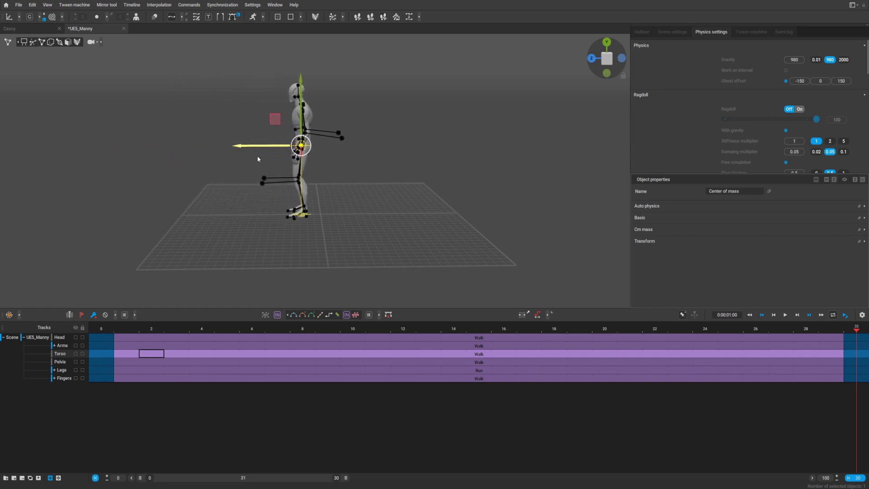
{"action": "key", "text": "space"}
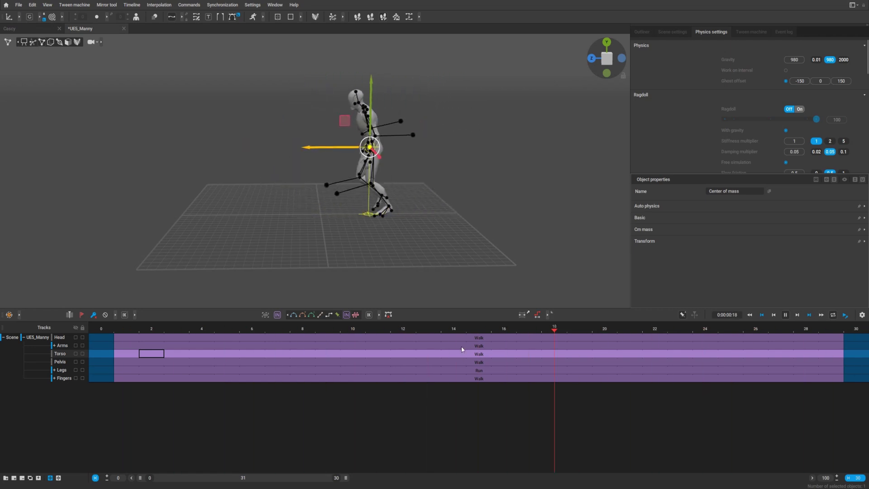
Step: Set the AI description of the interval to Jump on all tracks from Head to Fingers
{"action": "left_click", "coordinate": [384, 338]}
{"action": "left_click_drag", "start_coordinate": [385, 362], "coordinate": [385, 382]}
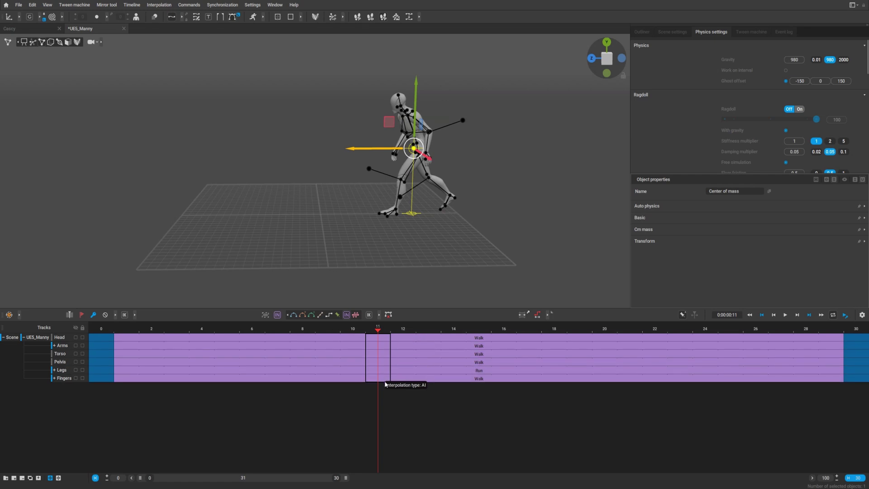
{"action": "right_click", "coordinate": [239, 364]}
{"action": "mouse_move", "coordinate": [277, 367]}
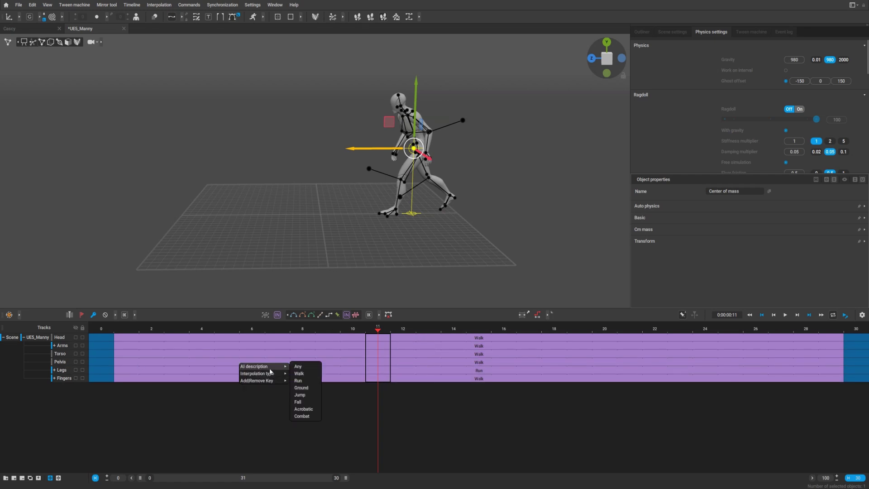
{"action": "left_click", "coordinate": [303, 395]}
Step: Play the Jump version of the motion from frame 0 and scrub back to about frame 12
{"action": "left_click_drag", "start_coordinate": [378, 331], "coordinate": [93, 343]}
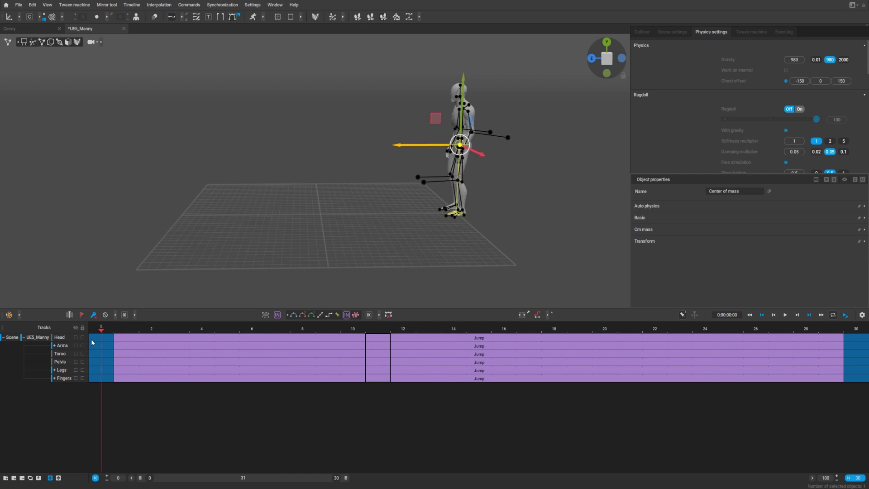
{"action": "key", "text": "space"}
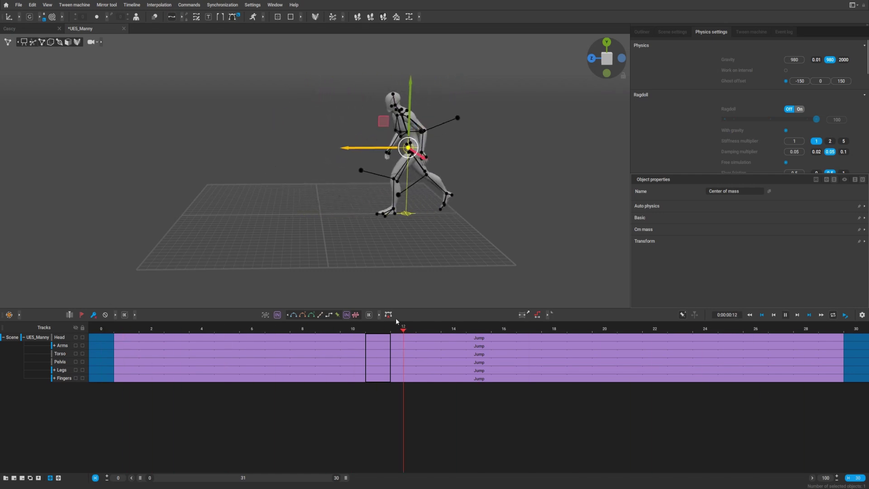
{"action": "key", "text": "space"}
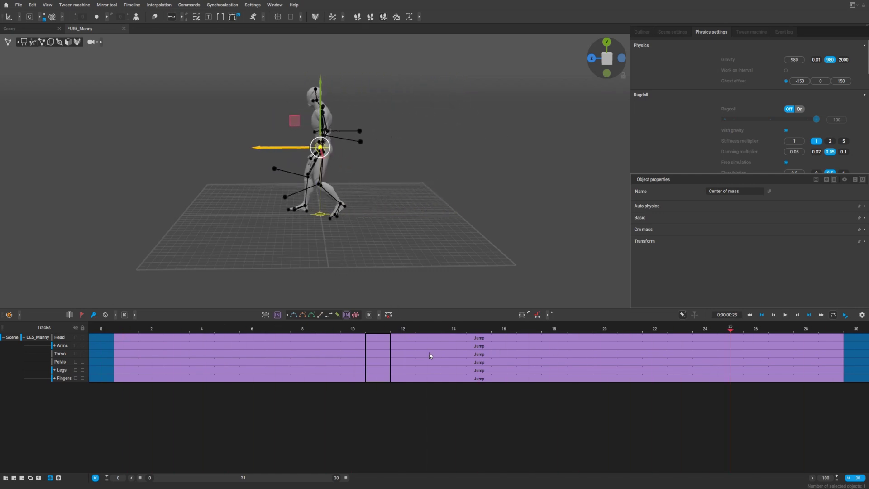
{"action": "mouse_move", "coordinate": [384, 342]}
{"action": "left_mouse_down"}
{"action": "mouse_move", "coordinate": [127, 343]}
{"action": "mouse_move", "coordinate": [399, 345]}
{"action": "left_mouse_up"}
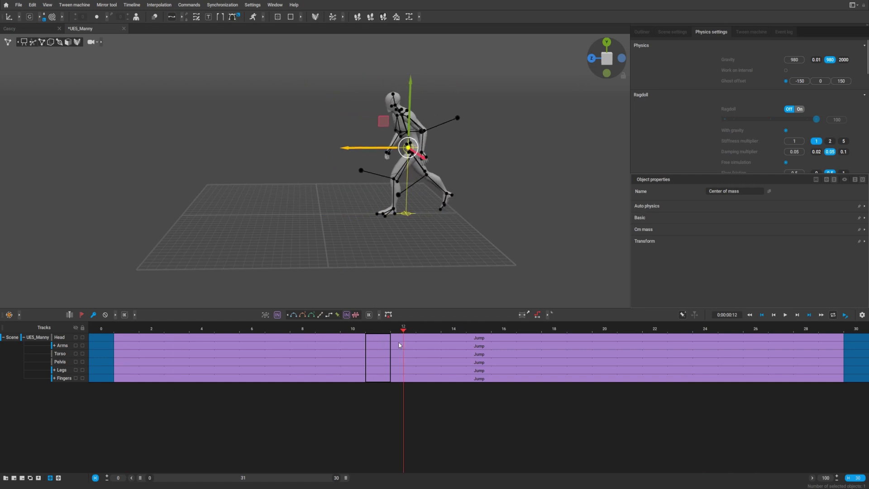
Step: Set the AI description of the interval to Walk on all tracks from Head to Fingers
{"action": "left_click", "coordinate": [473, 357]}
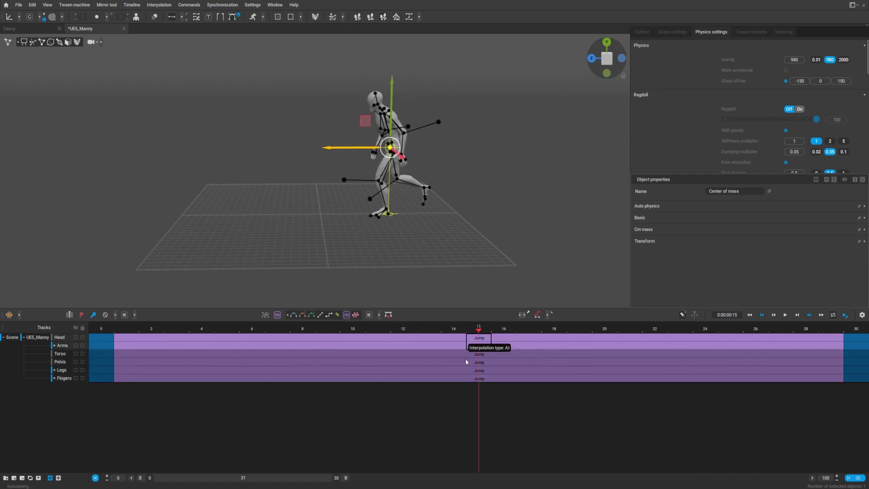
{"action": "right_click", "coordinate": [435, 352]}
{"action": "mouse_move", "coordinate": [442, 356]}
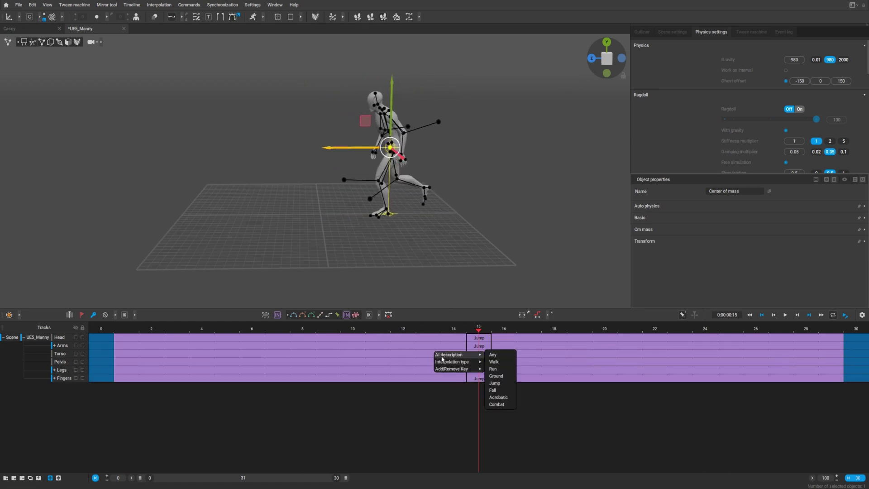
{"action": "left_click", "coordinate": [494, 362]}
Step: Scrub between frame 0 and frame 30 to examine the start and end poses of the Walk motion
{"action": "left_click_drag", "start_coordinate": [478, 328], "coordinate": [141, 337]}
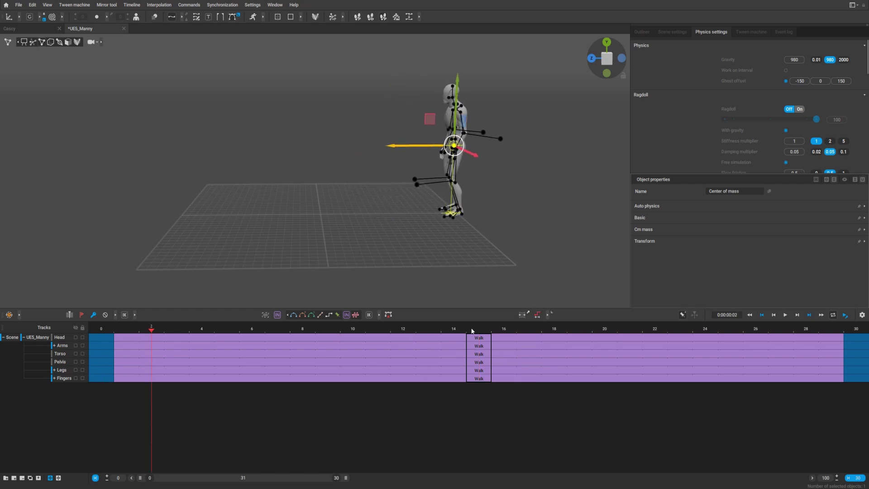
{"action": "left_click_drag", "start_coordinate": [473, 329], "coordinate": [77, 346]}
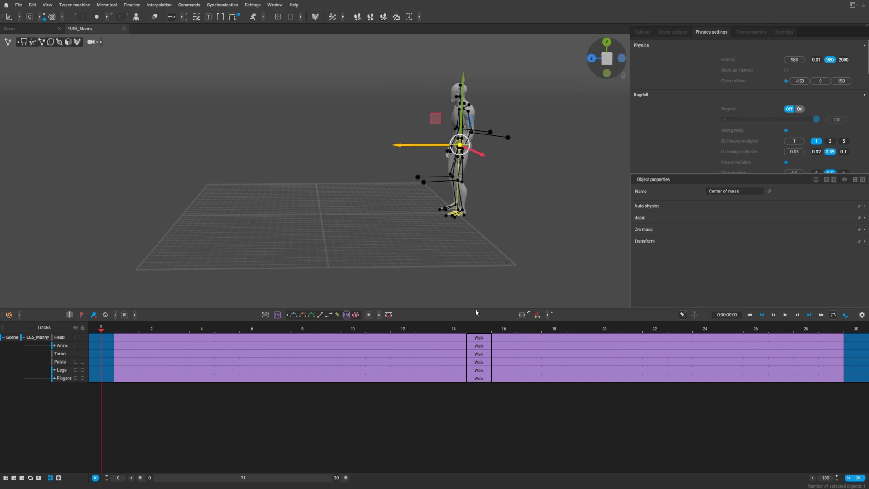
{"action": "left_click_drag", "start_coordinate": [689, 332], "coordinate": [857, 330]}
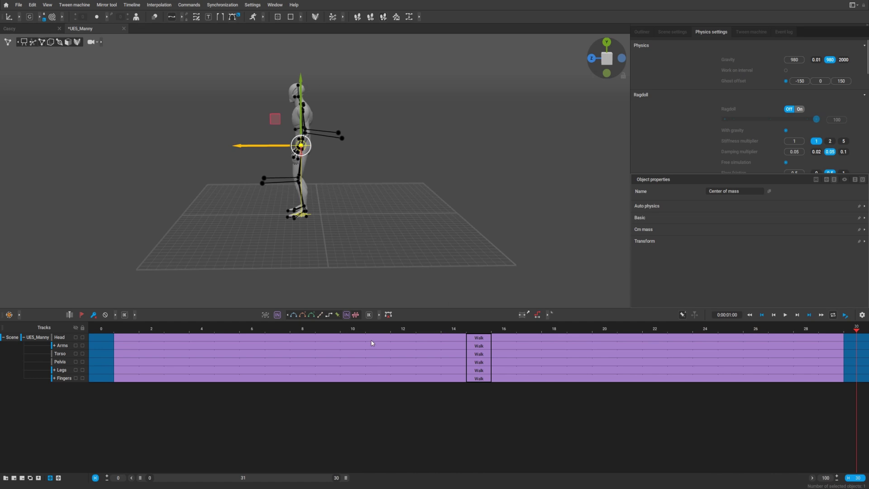
Step: Move the center of mass at frame 0 to the grid's left edge and turn the character around to face the opposite way at frame 30
{"action": "left_click", "coordinate": [100, 330]}
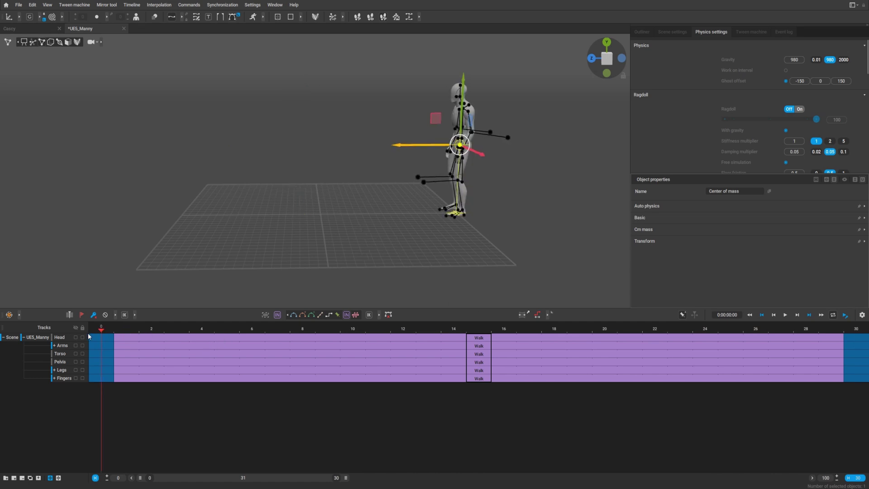
{"action": "left_click_drag", "start_coordinate": [412, 148], "coordinate": [136, 171]}
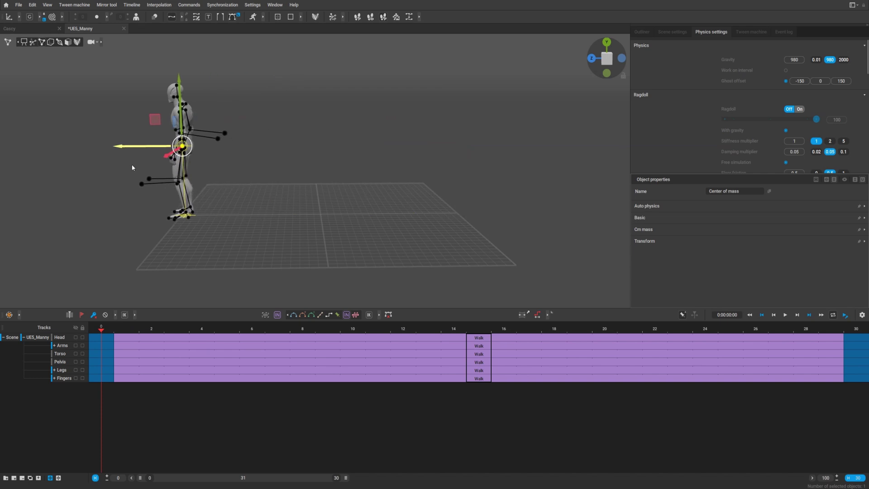
{"action": "left_click_drag", "start_coordinate": [102, 329], "coordinate": [154, 350]}
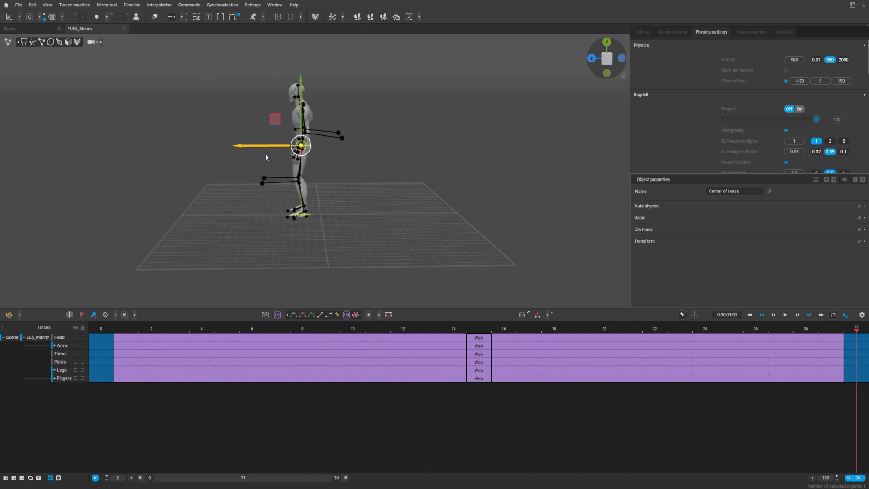
{"action": "key", "text": "e"}
{"action": "left_click_drag", "start_coordinate": [262, 150], "coordinate": [228, 138]}
Step: Play the turning motion from the start to review it, then deselect the center of mass
{"action": "left_click_drag", "start_coordinate": [324, 324], "coordinate": [133, 358]}
{"action": "key", "text": "space"}
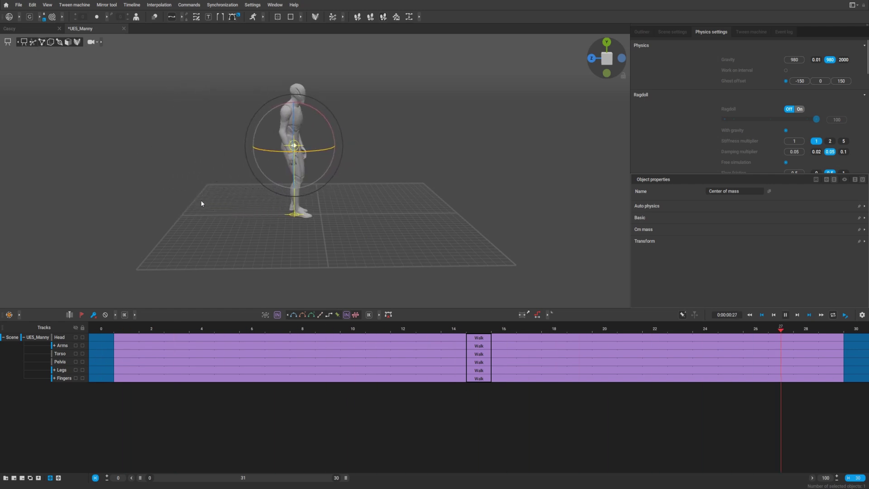
{"action": "left_click", "coordinate": [201, 202]}
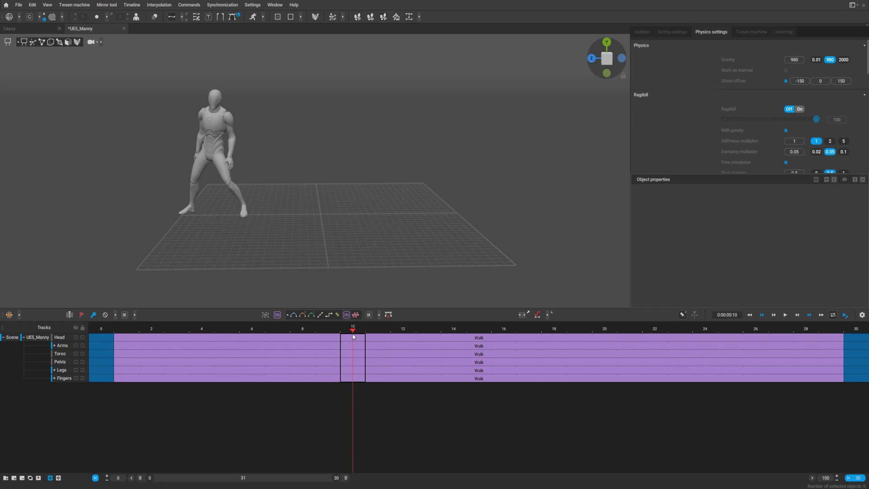
Step: Lengthen the interval so the second keyframe sits at frame 41 and play the slower turn from frame 0
{"action": "scroll", "coordinate": [354, 336], "scroll_direction": "down", "scroll_amount": 5}
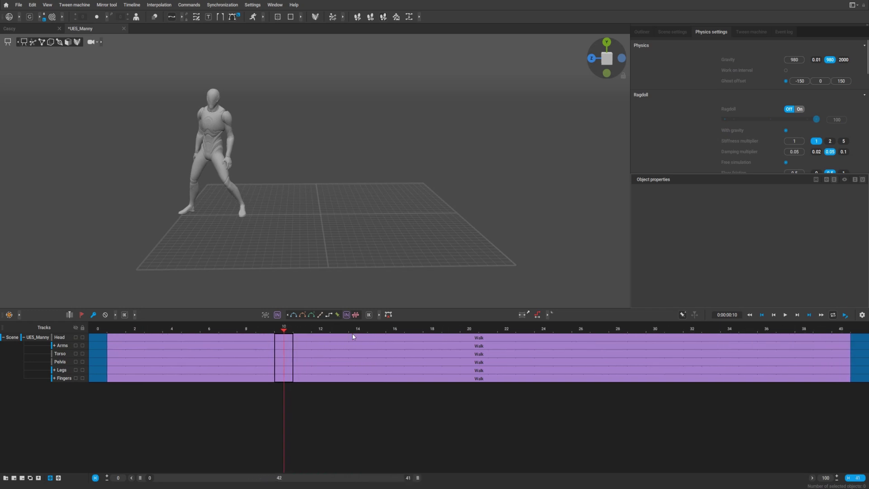
{"action": "left_click_drag", "start_coordinate": [284, 330], "coordinate": [83, 336]}
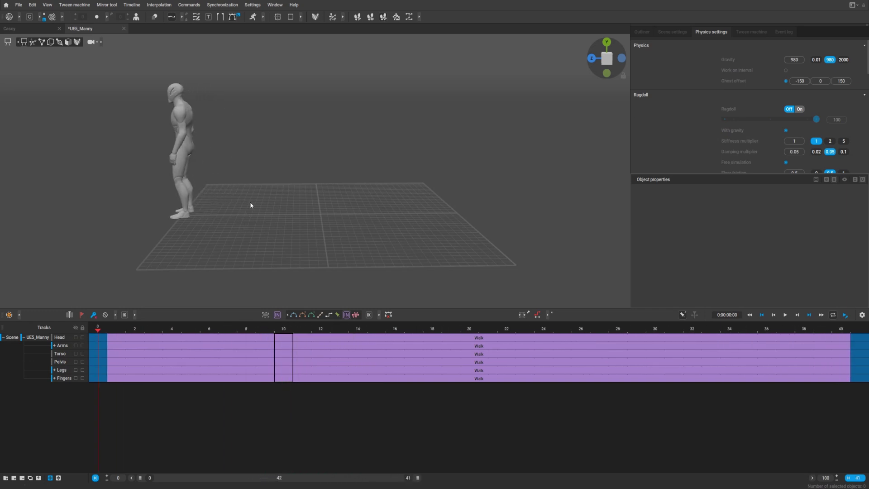
{"action": "key", "text": "space"}
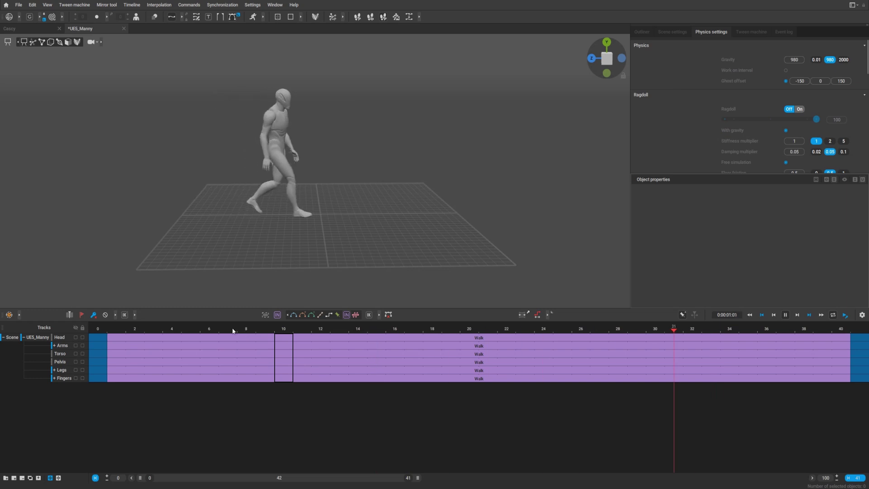
{"action": "key", "text": "space"}
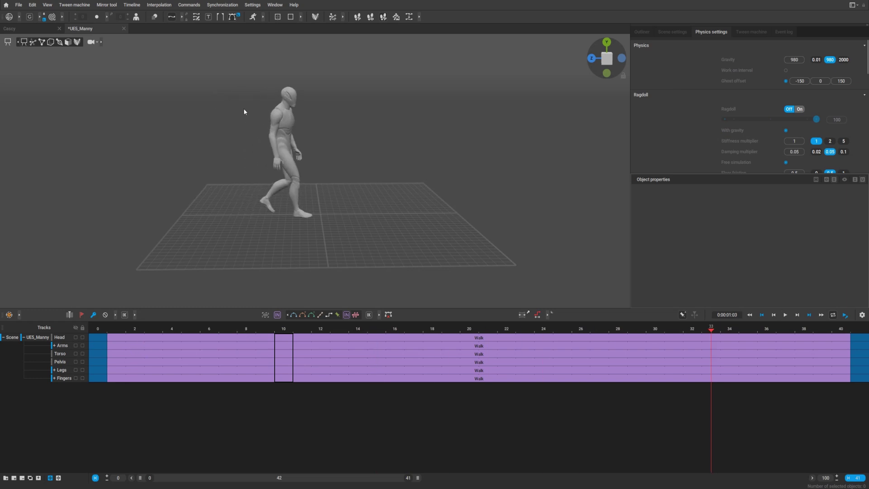
Step: Change the Arms track's interval to Bezier clamped interpolation and play the motion
{"action": "left_click", "coordinate": [153, 345]}
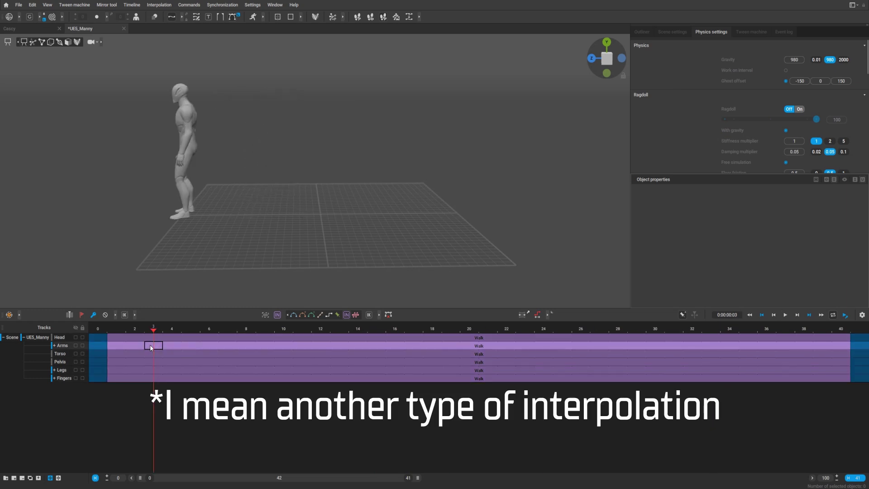
{"action": "left_click", "coordinate": [314, 318]}
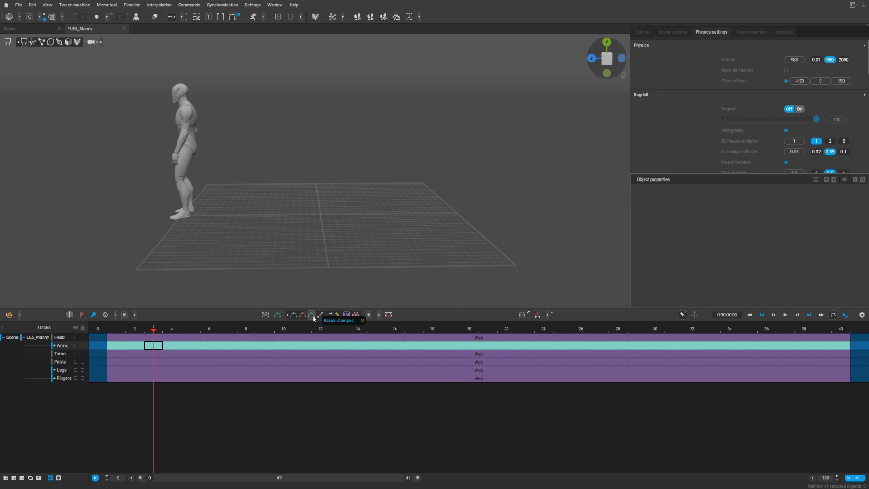
{"action": "key", "text": "space"}
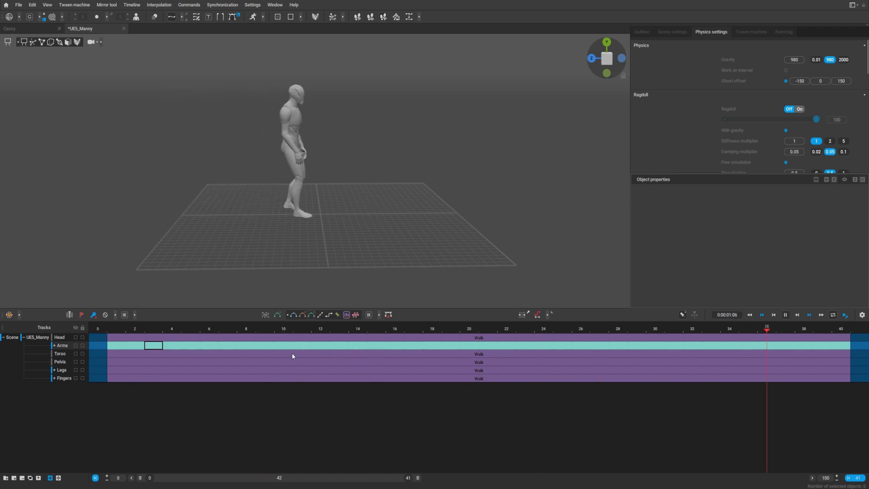
Step: Switch the Arms track's interval to FK interpolation and play the motion from the start
{"action": "left_click", "coordinate": [116, 346]}
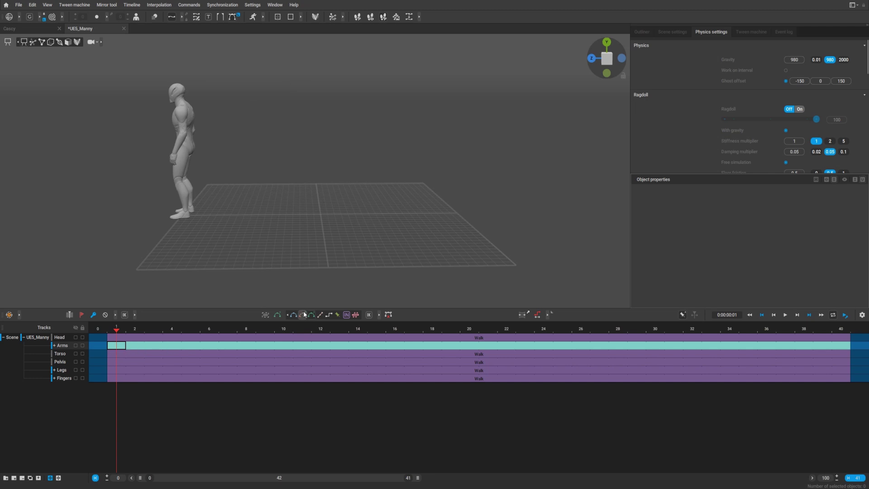
{"action": "left_click", "coordinate": [379, 315]}
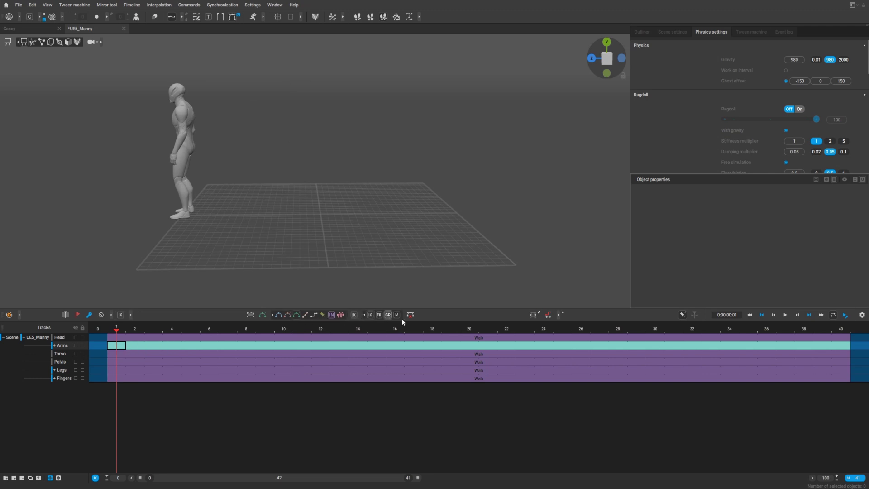
{"action": "left_click", "coordinate": [379, 315]}
{"action": "left_click_drag", "start_coordinate": [148, 327], "coordinate": [51, 331]}
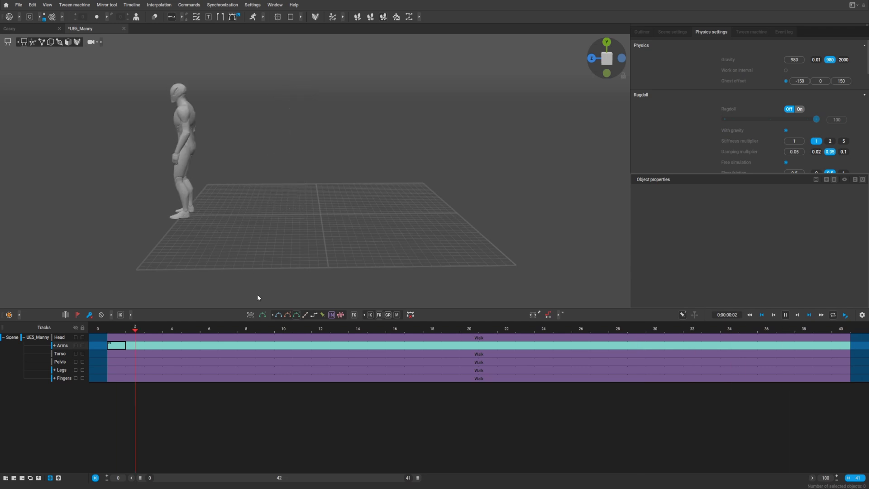
{"action": "key", "text": "space"}
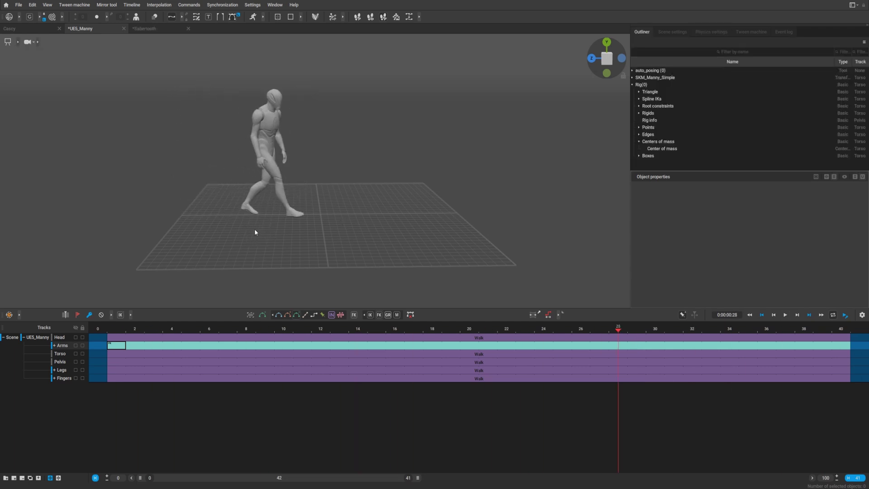
Step: Return the Arms track's interval to AI interpolation, set its AI description to Run, and play the result
{"action": "left_click", "coordinate": [170, 347]}
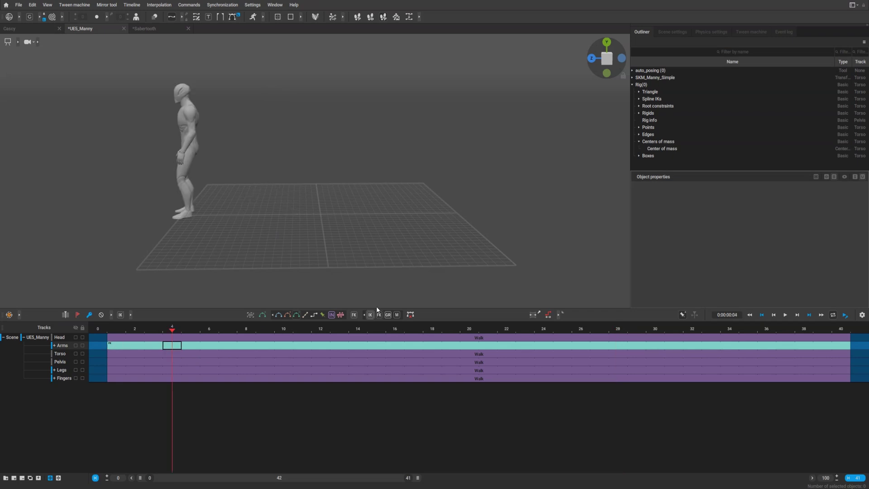
{"action": "left_click", "coordinate": [332, 314]}
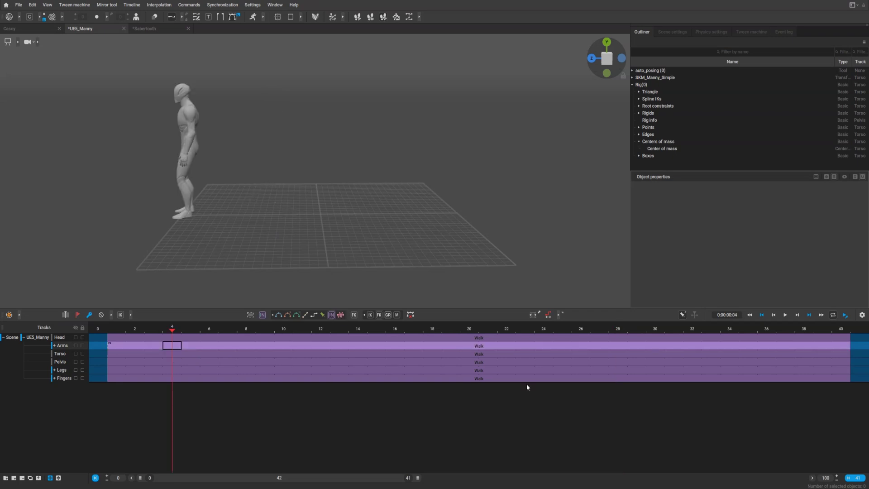
{"action": "right_click", "coordinate": [483, 351]}
{"action": "mouse_move", "coordinate": [498, 350]}
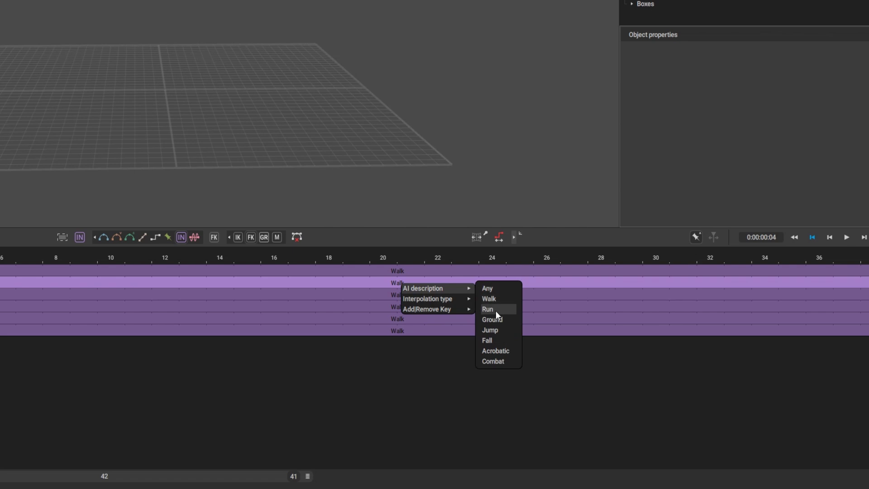
{"action": "left_click", "coordinate": [496, 310]}
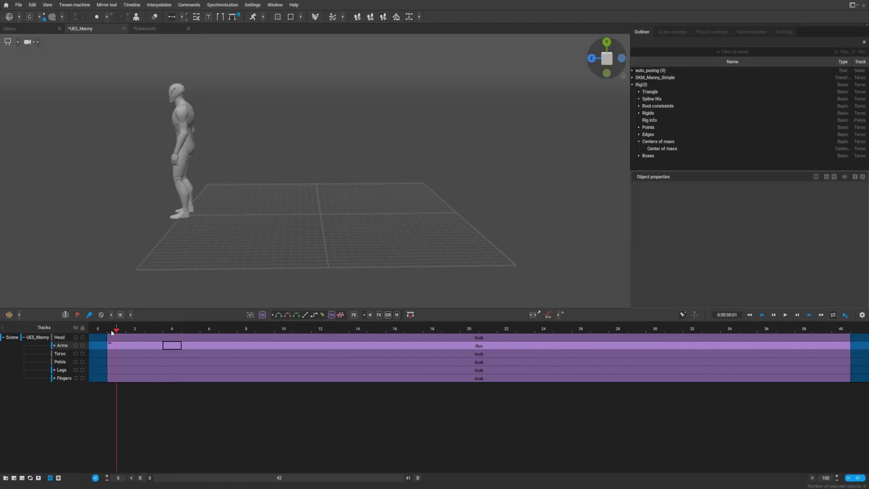
{"action": "key", "text": "space"}
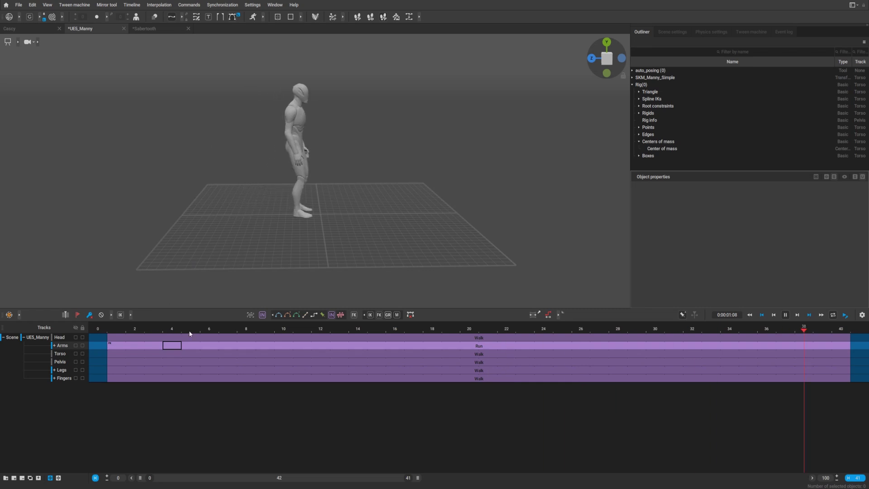
{"action": "key", "text": "space"}
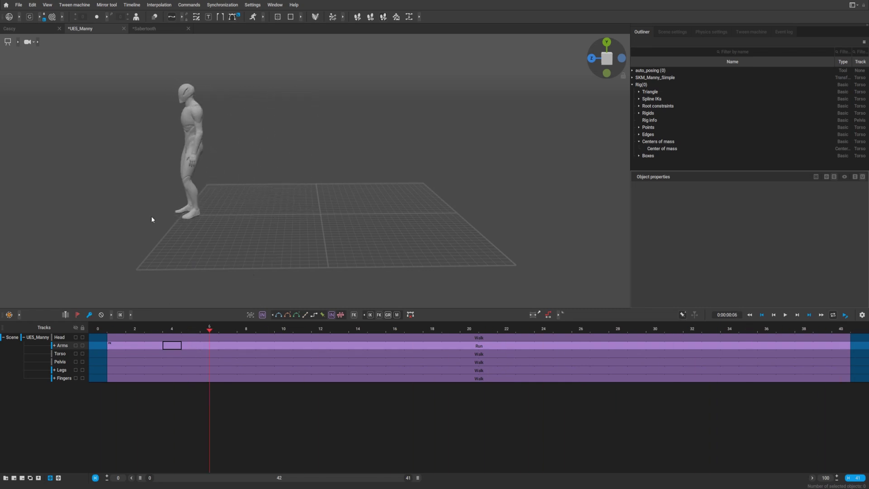
Step: Switch the viewport to the mode that displays the character's joints
{"action": "left_click", "coordinate": [17, 43]}
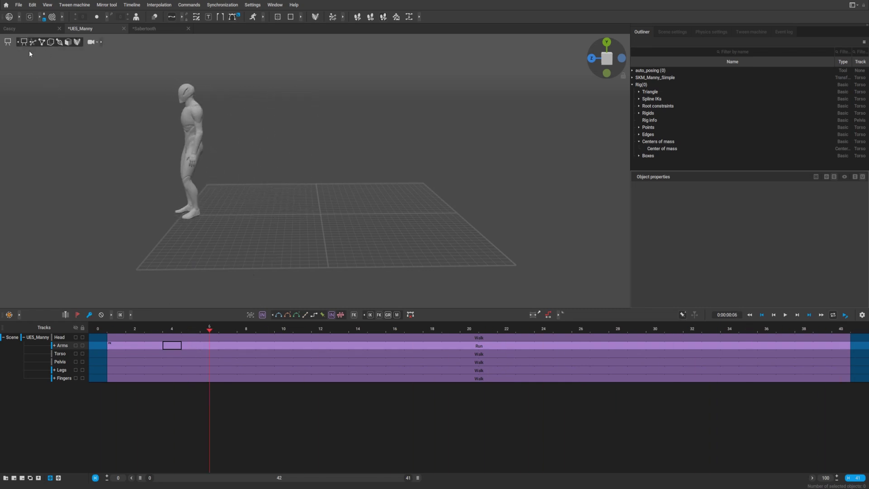
{"action": "left_click", "coordinate": [32, 42]}
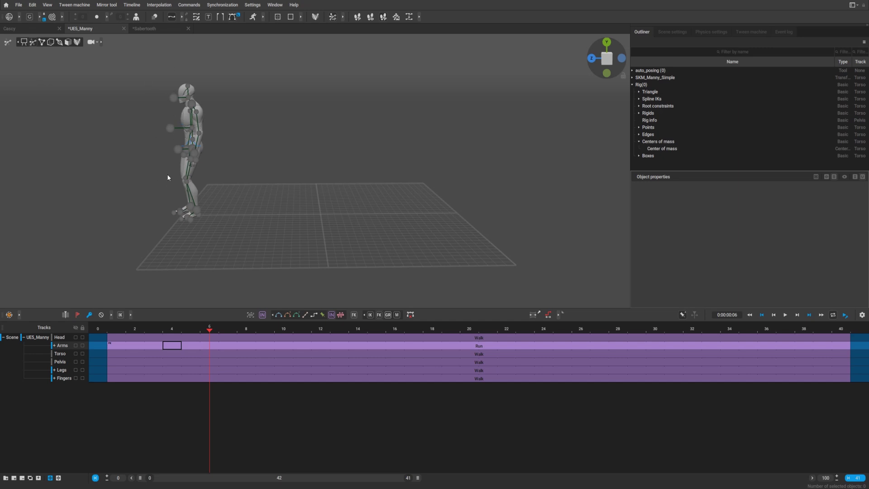
Step: Scrub the timeline to frame 15 and examine the character's pose there
{"action": "left_click_drag", "start_coordinate": [211, 331], "coordinate": [368, 359]}
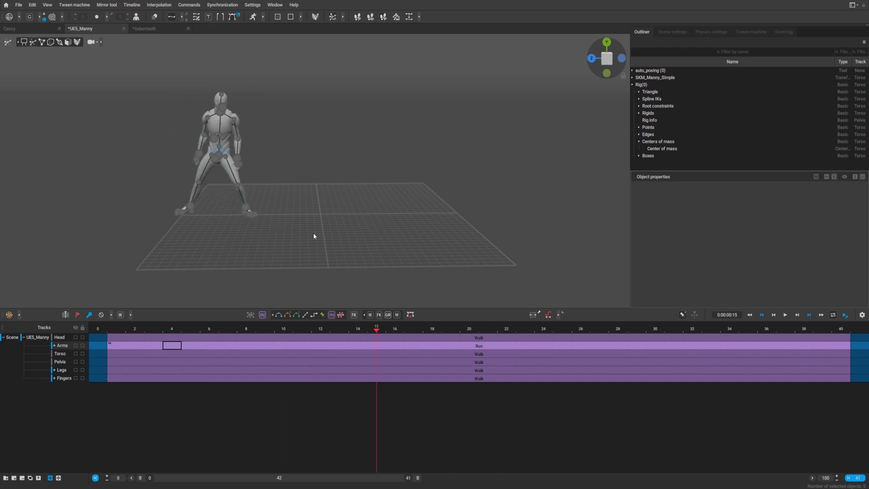
{"action": "left_click", "coordinate": [159, 5]}
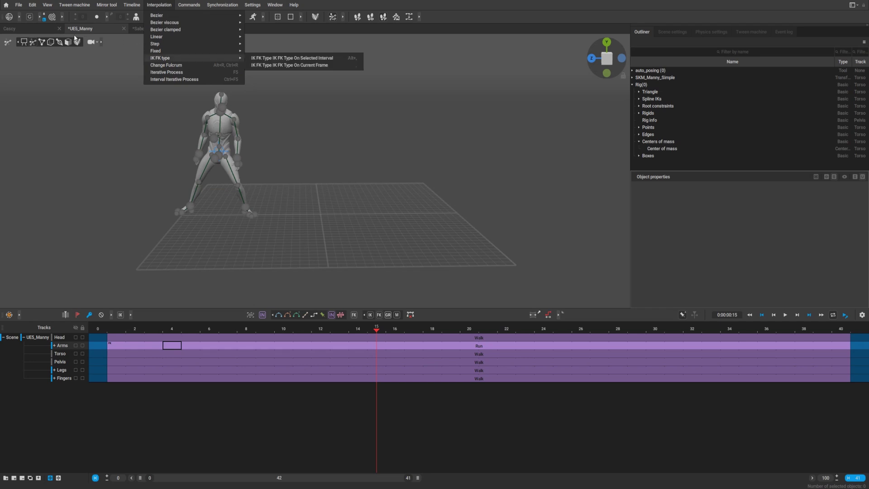
{"action": "left_click", "coordinate": [109, 30]}
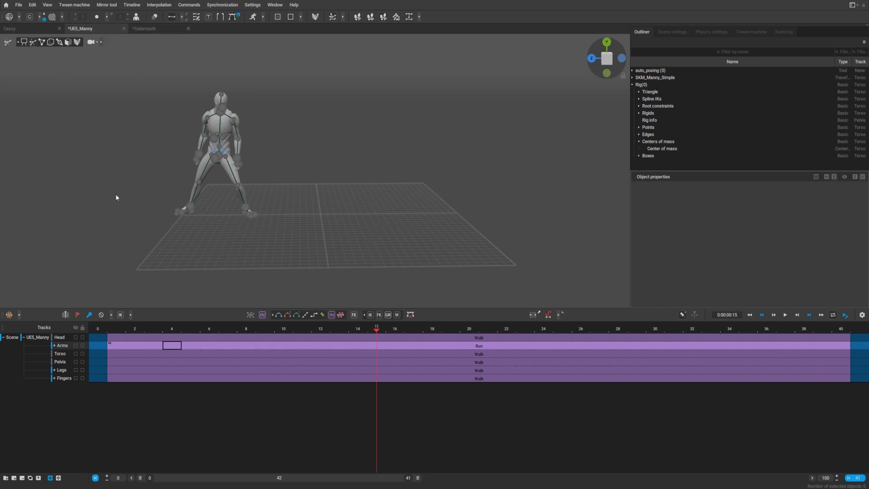
Step: Open the Sabertooth sample model from the model library in a new scene
{"action": "left_click", "coordinate": [7, 5]}
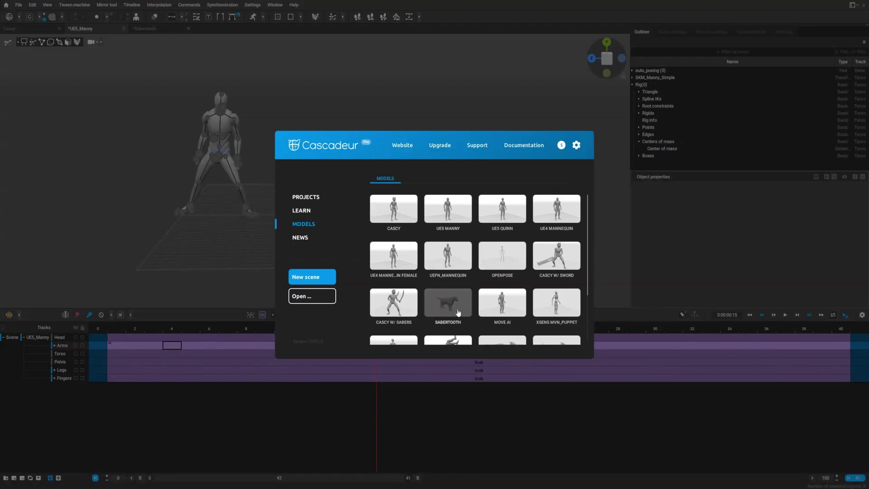
{"action": "left_click", "coordinate": [452, 308]}
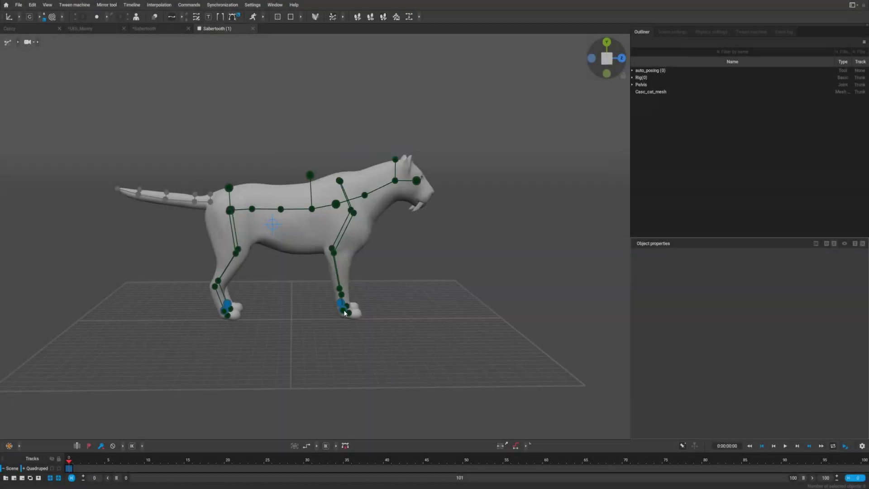
Step: Move the sabertooth's right front paw forward and up, and its left hind paw backward, into a stride
{"action": "left_click", "coordinate": [343, 310]}
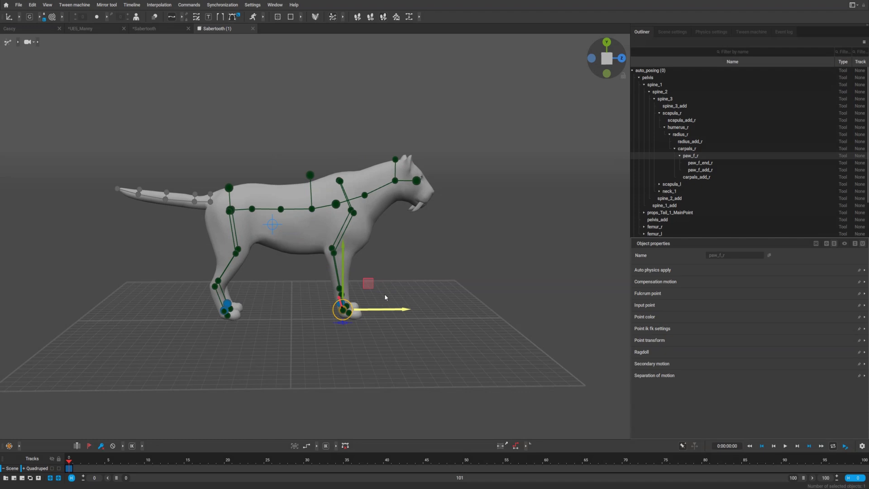
{"action": "left_click_drag", "start_coordinate": [386, 297], "coordinate": [407, 270]}
{"action": "left_click_drag", "start_coordinate": [225, 307], "coordinate": [189, 306]}
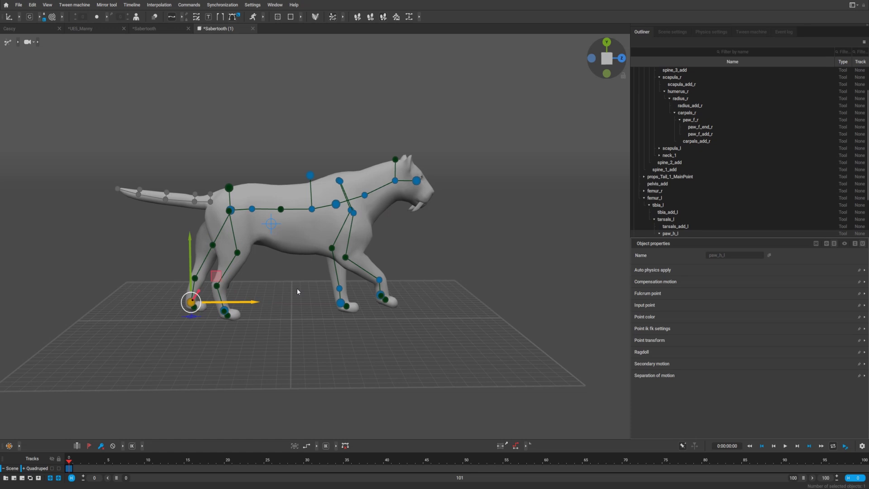
Step: Lower the sabertooth's pelvis and the base of its neck to crouch the body
{"action": "left_click", "coordinate": [231, 211]}
{"action": "left_click_drag", "start_coordinate": [232, 196], "coordinate": [232, 207]}
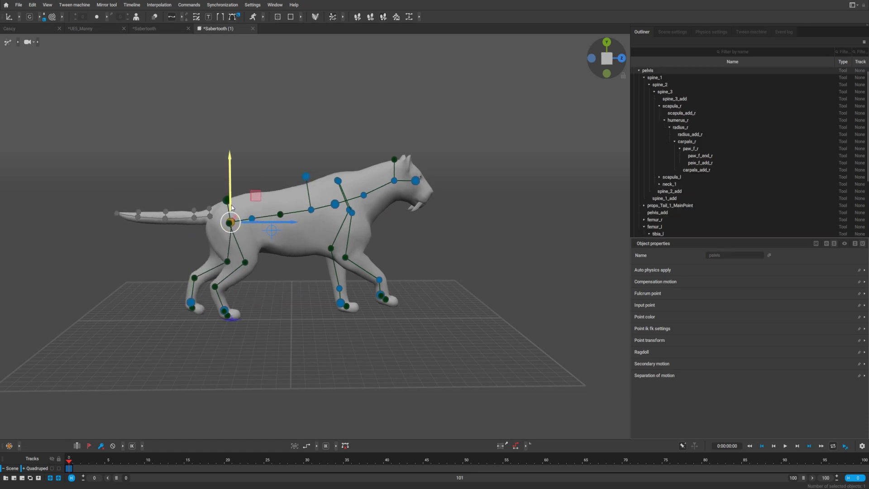
{"action": "left_click", "coordinate": [335, 204]}
{"action": "left_click_drag", "start_coordinate": [336, 191], "coordinate": [335, 205]}
Step: Lower the sabertooth's raised right front paw to the ground
{"action": "left_click", "coordinate": [382, 296]}
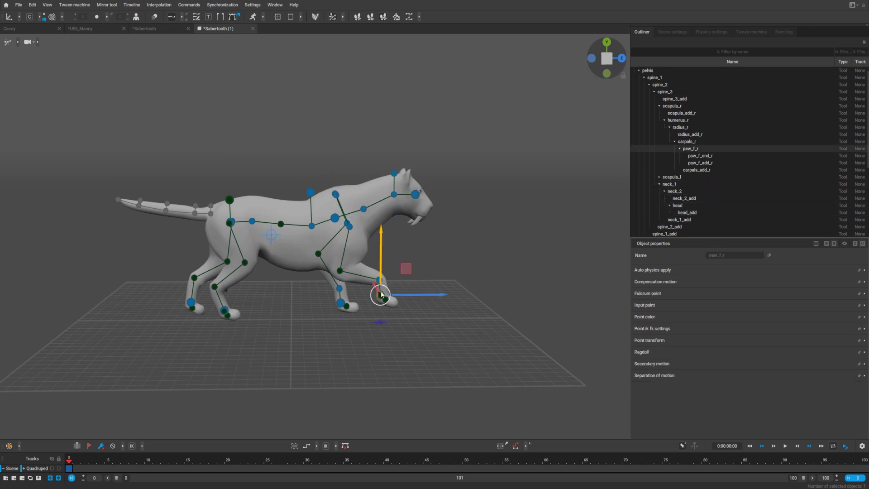
{"action": "left_click", "coordinate": [379, 280]}
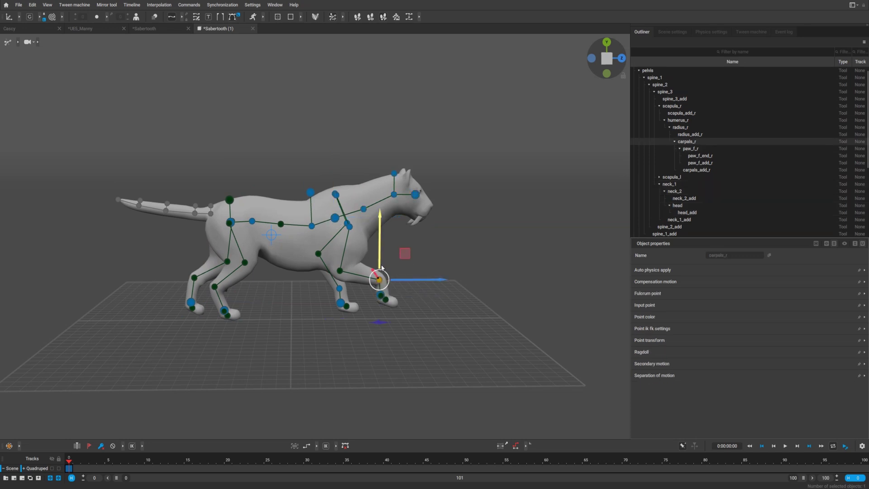
{"action": "left_click", "coordinate": [381, 295]}
{"action": "left_click", "coordinate": [383, 296]}
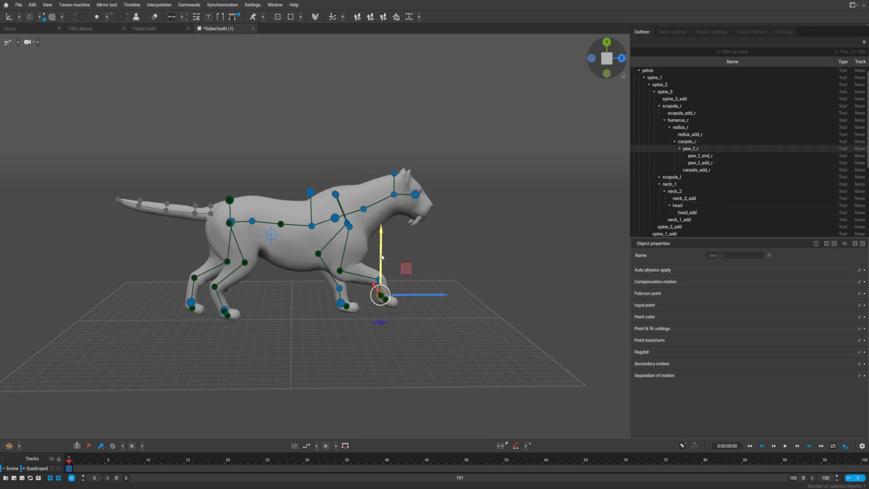
{"action": "left_click_drag", "start_coordinate": [382, 258], "coordinate": [381, 274]}
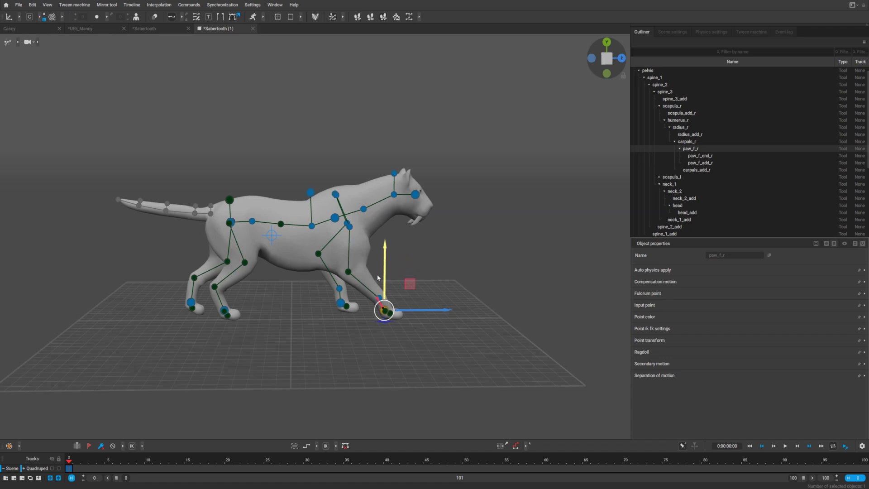
Step: Select the spine_3 control point on the sabertooth's back
{"action": "left_click", "coordinate": [335, 219]}
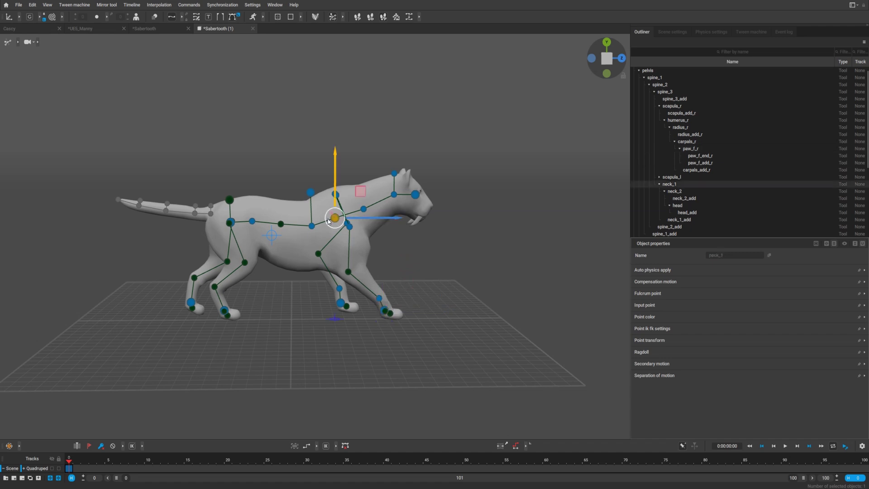
{"action": "left_click", "coordinate": [312, 227]}
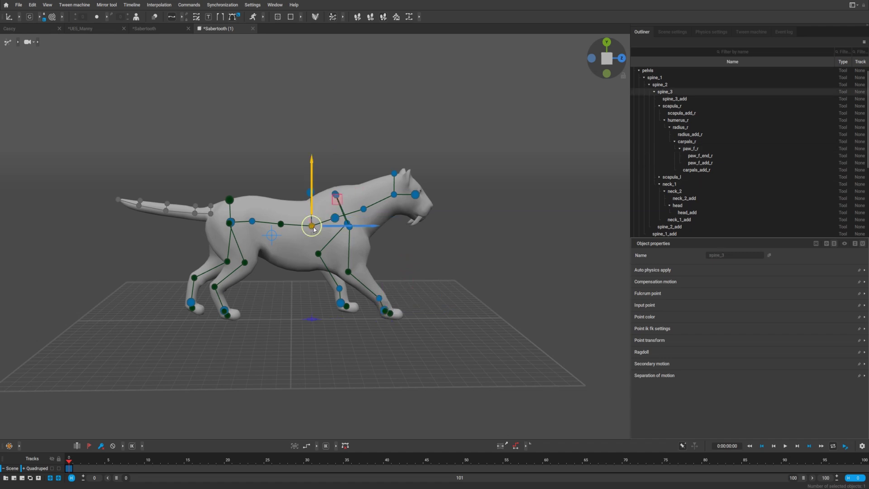